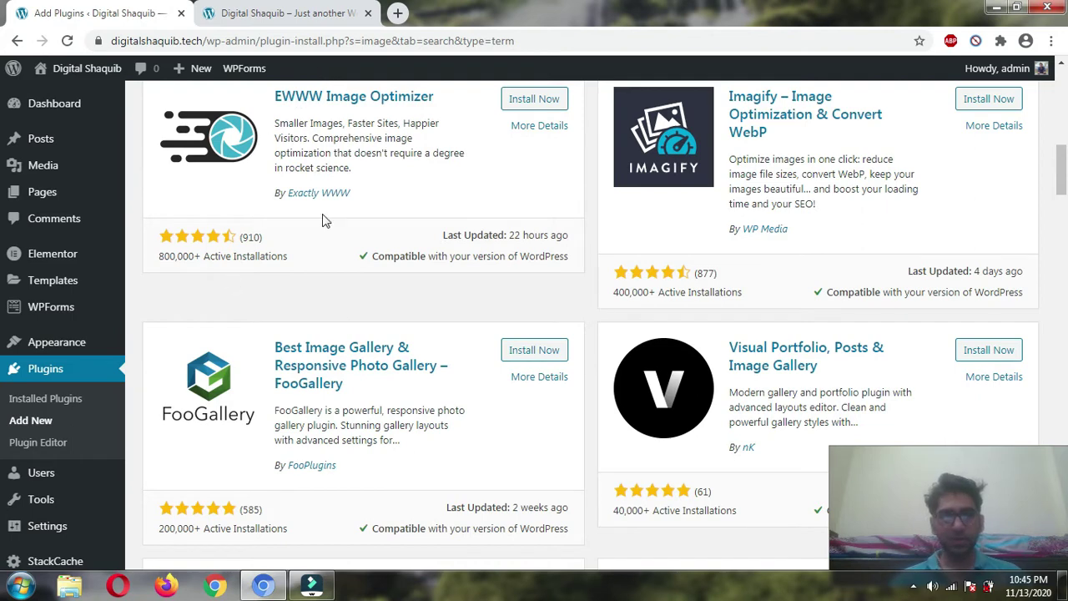
Step: Find the reSmush.it Image Optimizer plugin in the listing and install it
scroll(718, 334, up, 2)
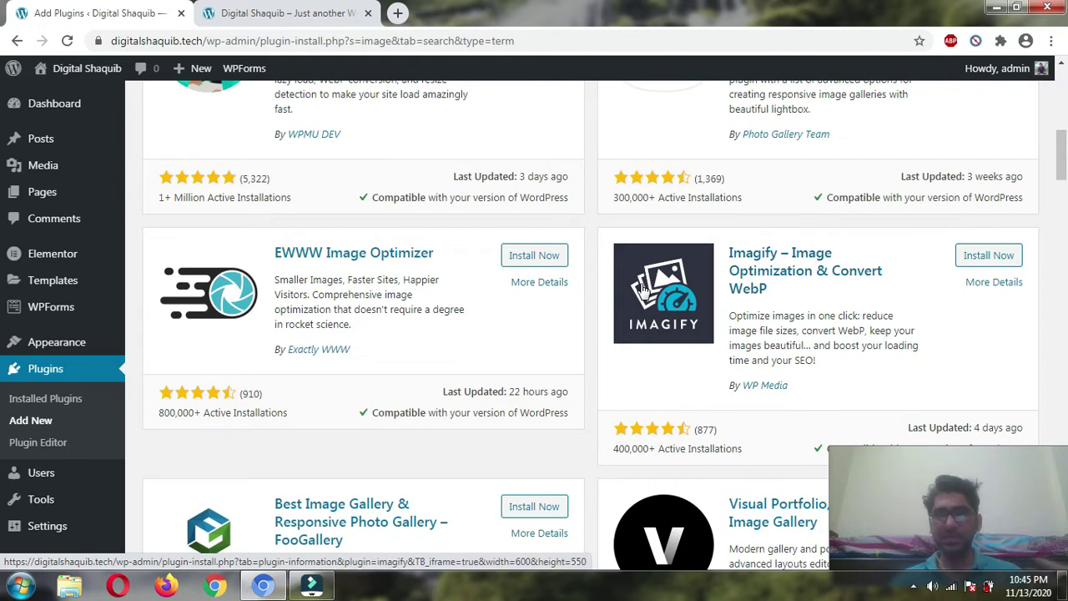
scroll(521, 267, up, 4)
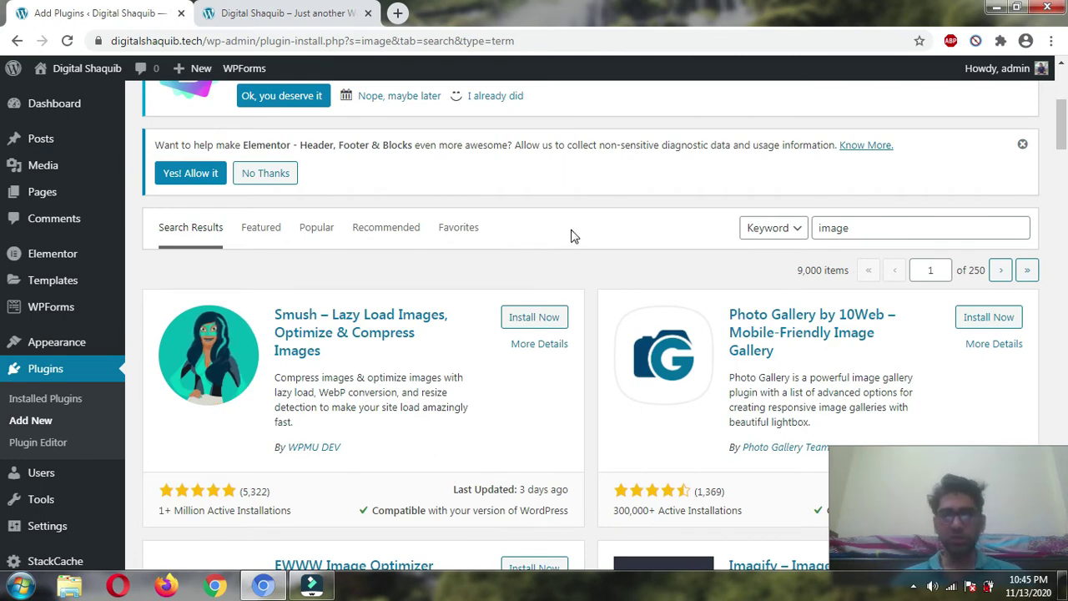
scroll(573, 236, down, 1)
scroll(572, 236, down, 1)
scroll(572, 236, down, 1)
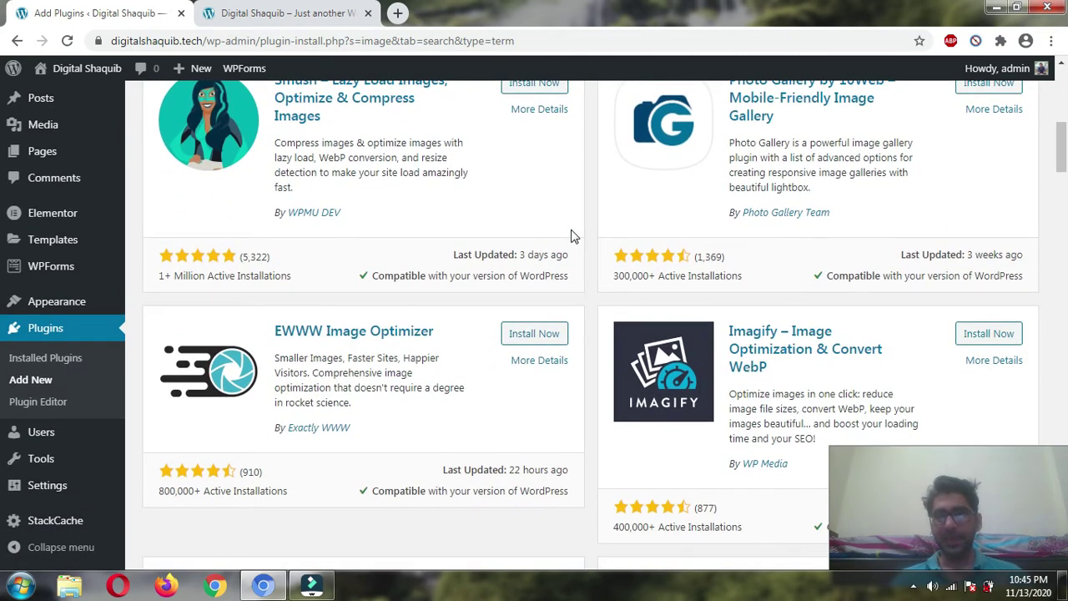
scroll(572, 236, up, 2)
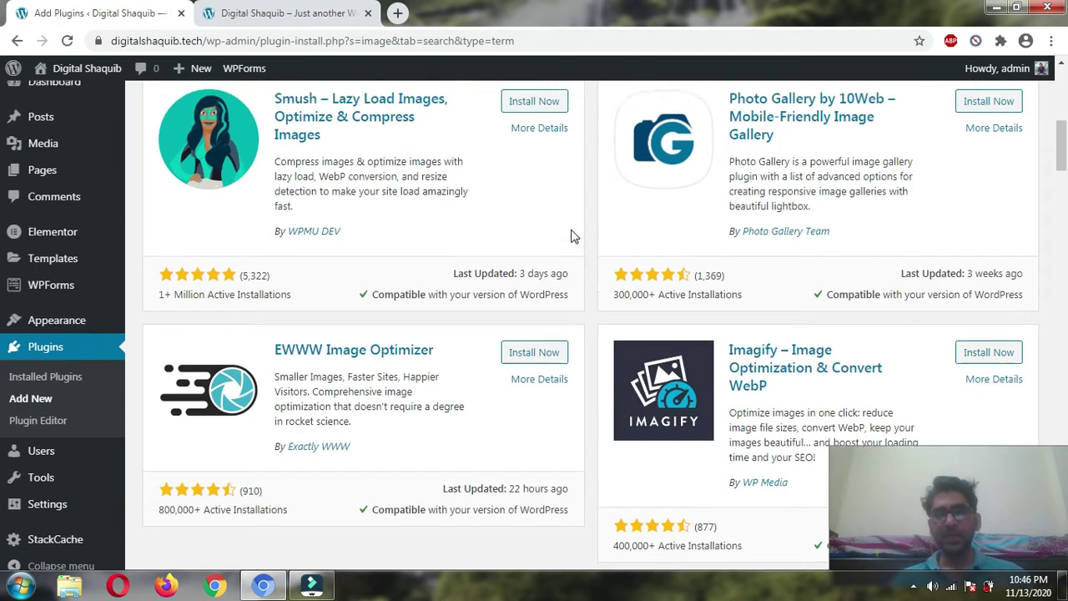
scroll(447, 292, down, 1)
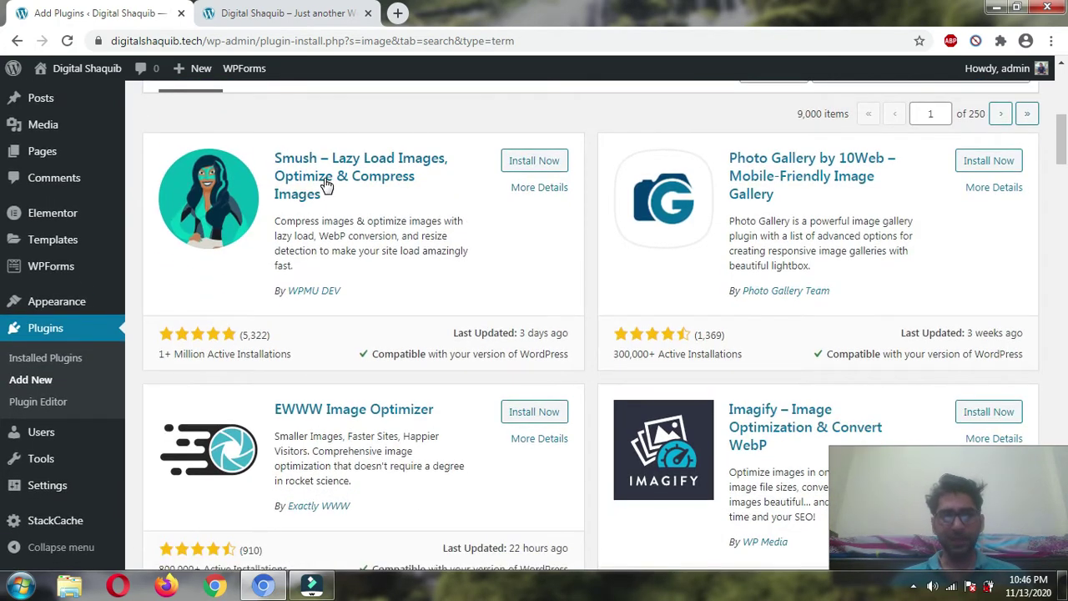
scroll(671, 282, down, 2)
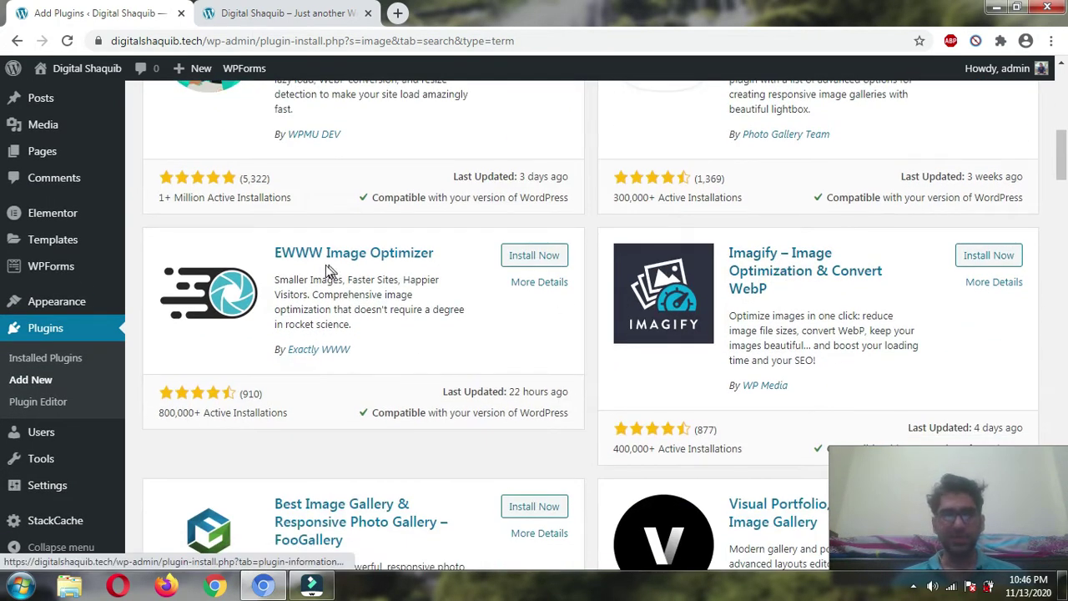
scroll(438, 265, down, 5)
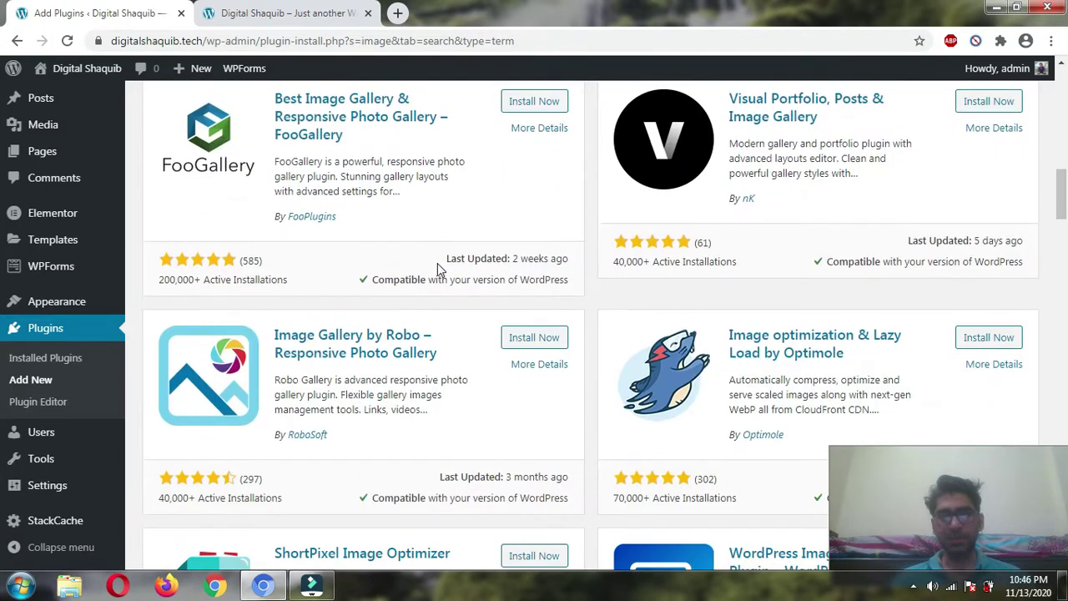
scroll(501, 257, down, 2)
scroll(517, 246, down, 3)
scroll(417, 251, up, 2)
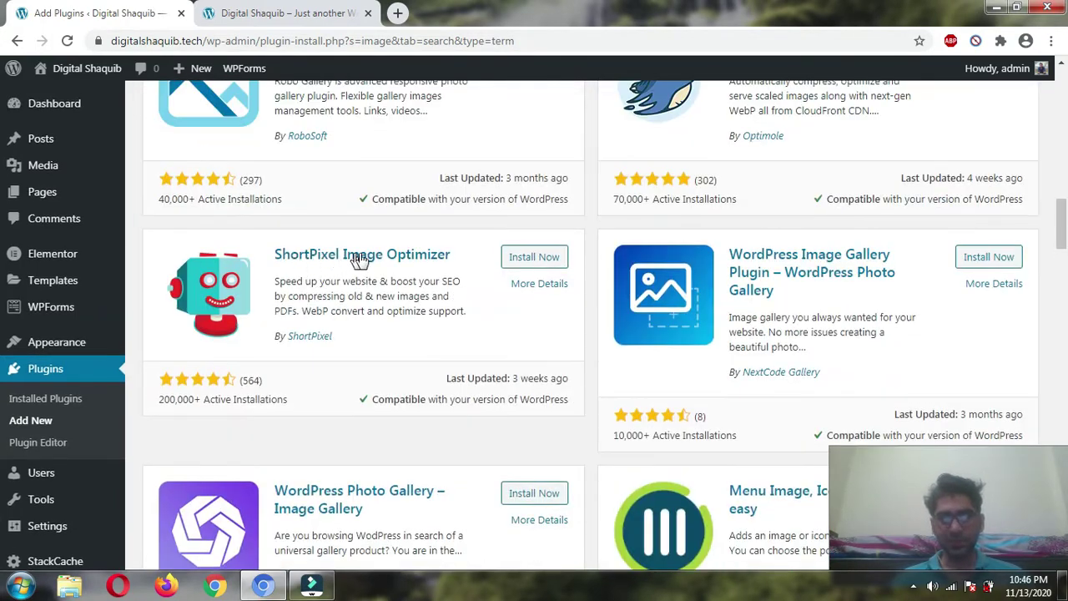
scroll(667, 263, down, 3)
scroll(595, 258, down, 3)
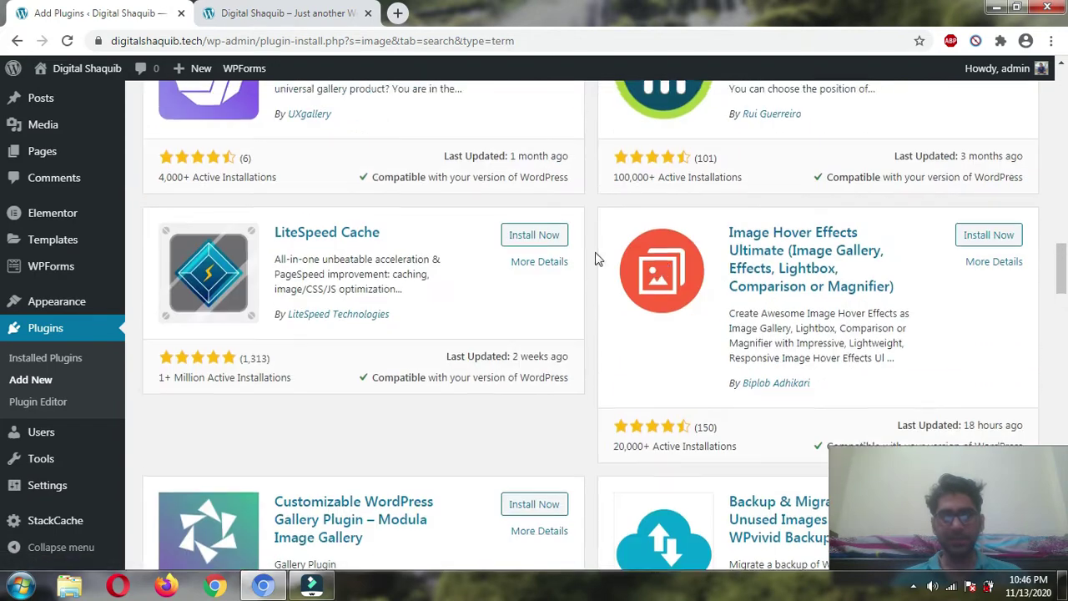
scroll(660, 259, down, 2)
scroll(660, 258, down, 3)
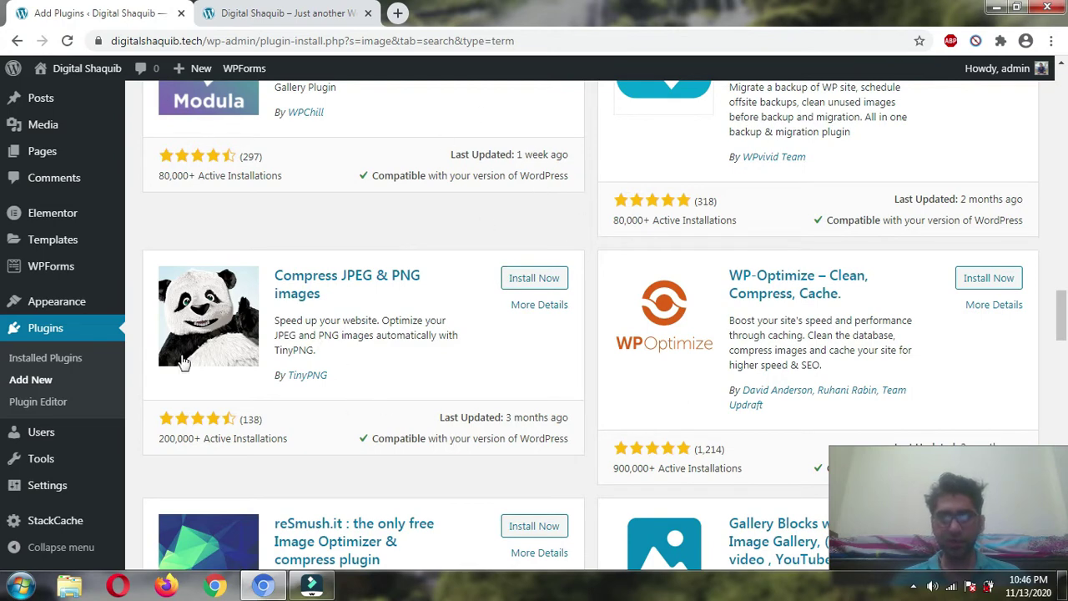
scroll(484, 353, down, 2)
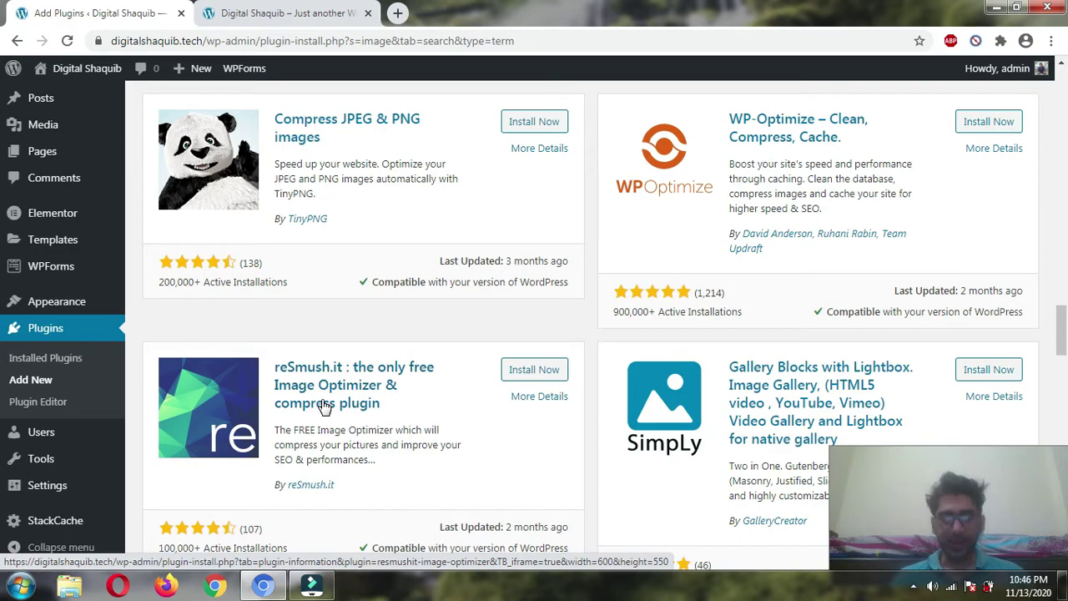
scroll(381, 362, up, 3)
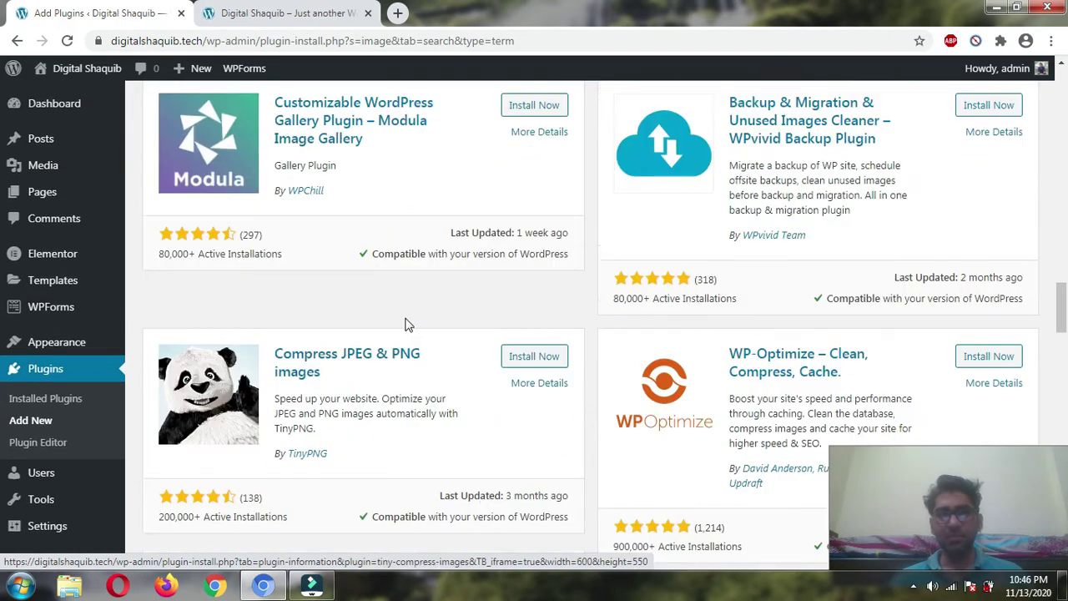
scroll(406, 322, up, 3)
scroll(509, 174, up, 3)
scroll(558, 284, up, 4)
scroll(542, 280, up, 4)
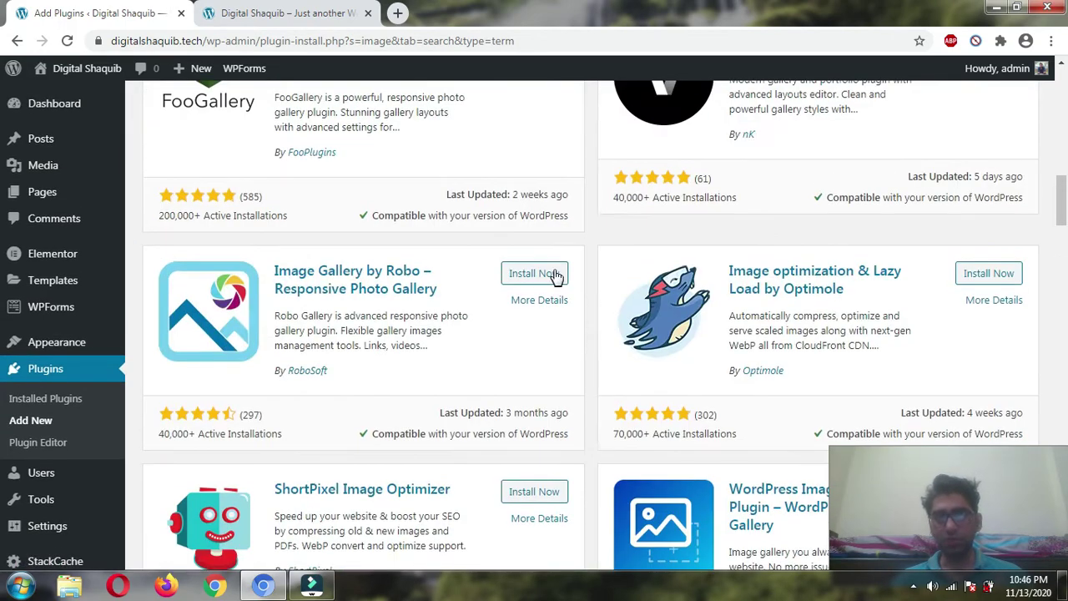
scroll(501, 272, up, 3)
scroll(526, 288, up, 2)
scroll(522, 282, up, 1)
scroll(584, 292, up, 5)
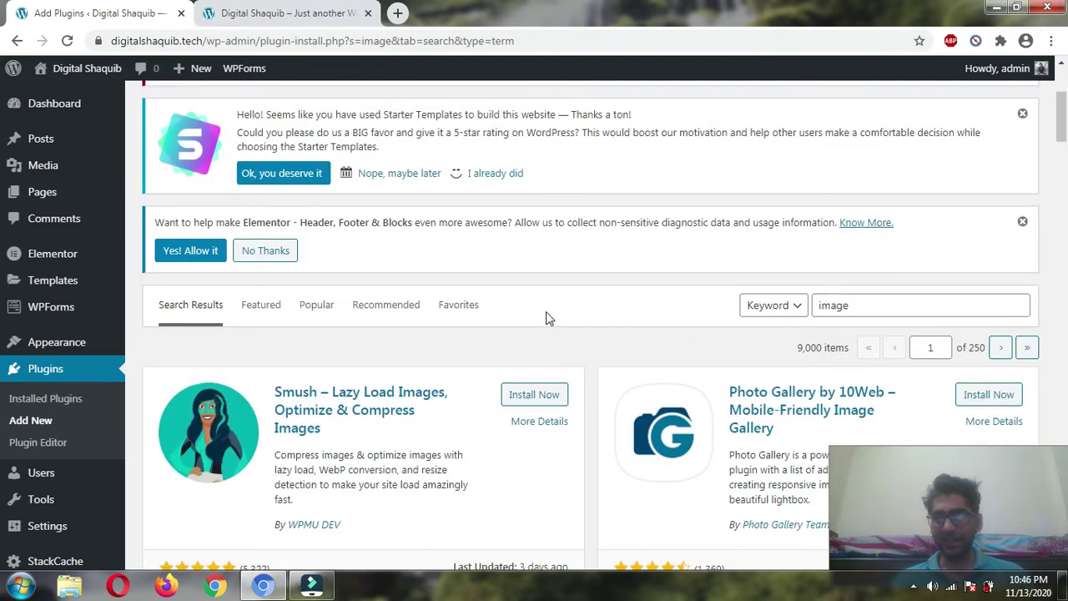
scroll(710, 367, down, 3)
scroll(881, 399, down, 2)
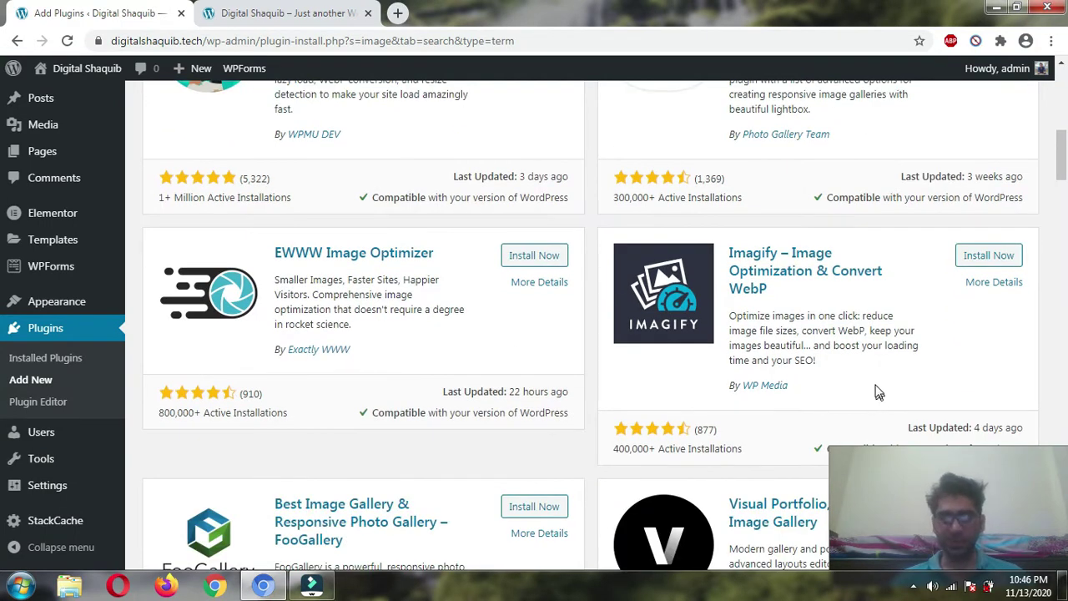
scroll(575, 332, up, 2)
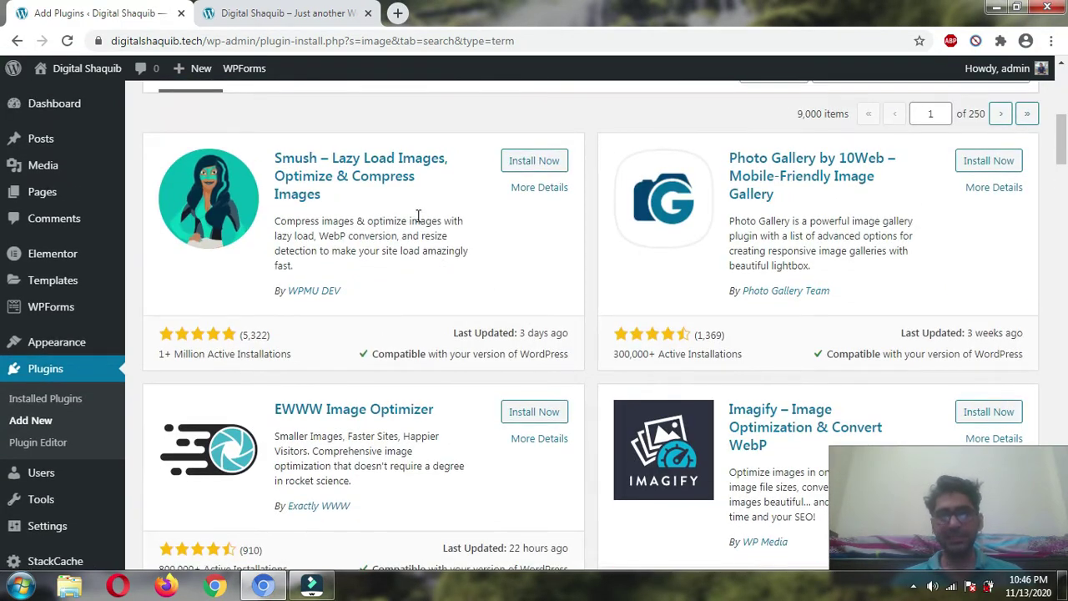
scroll(465, 281, down, 1)
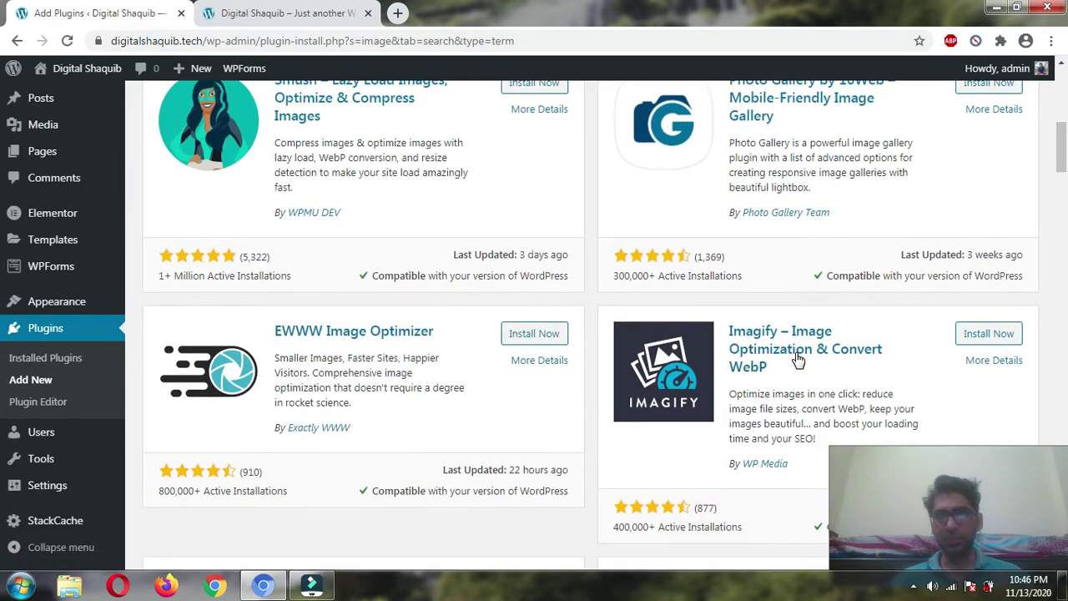
scroll(793, 351, down, 1)
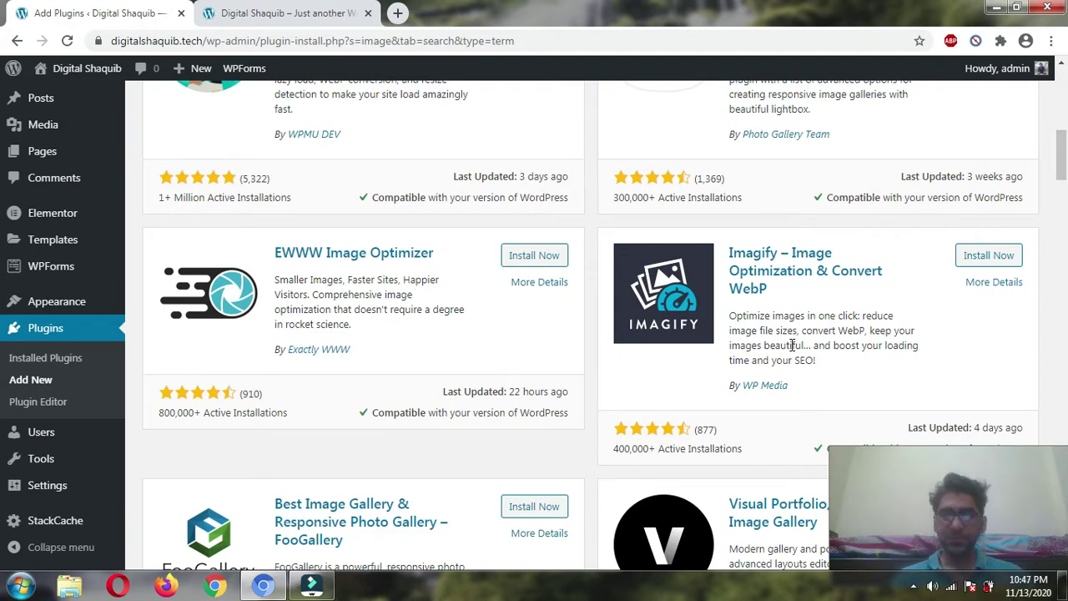
scroll(521, 325, up, 2)
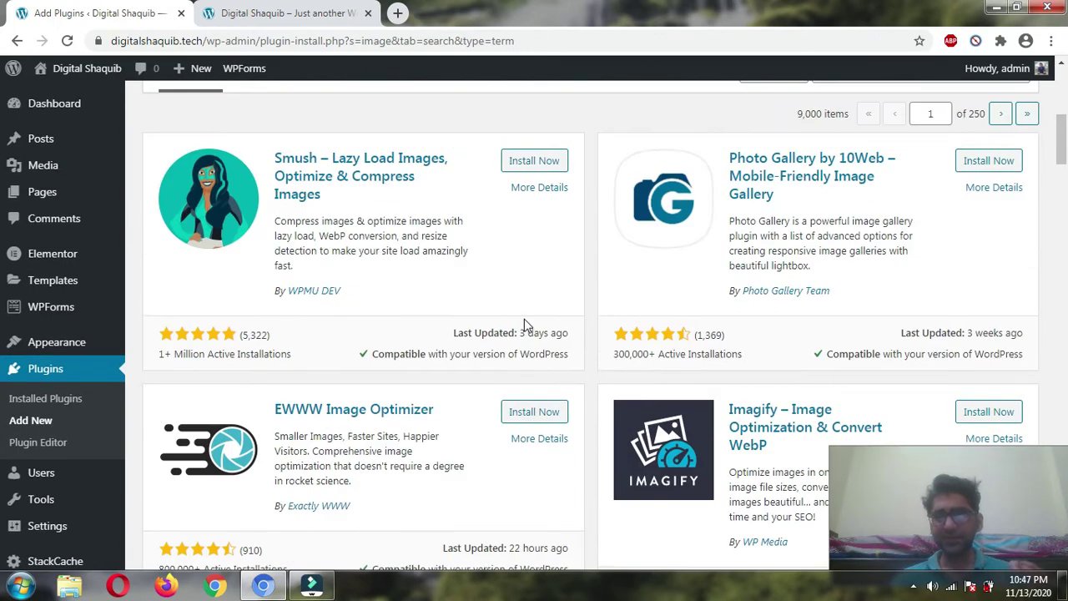
scroll(524, 323, down, 2)
scroll(576, 298, down, 1)
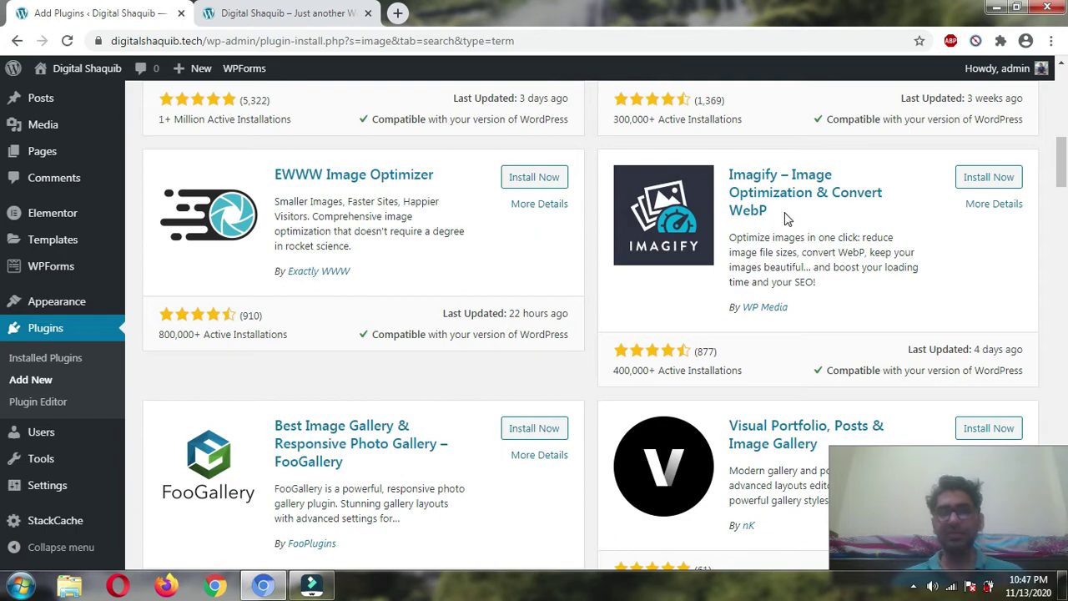
scroll(596, 231, down, 3)
scroll(642, 284, down, 1)
scroll(628, 288, down, 2)
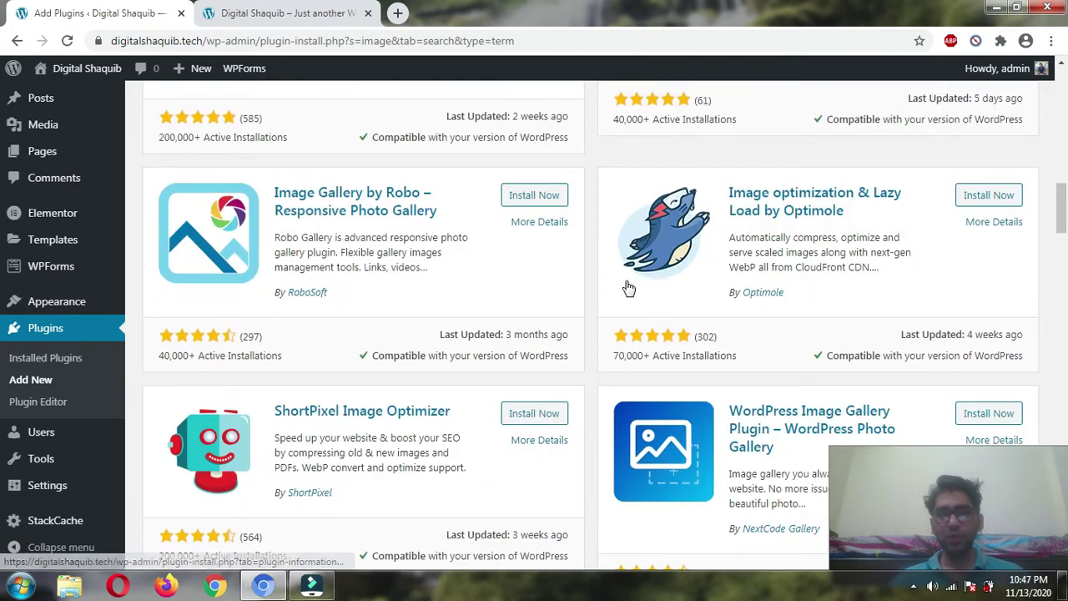
scroll(601, 282, down, 3)
scroll(551, 269, down, 2)
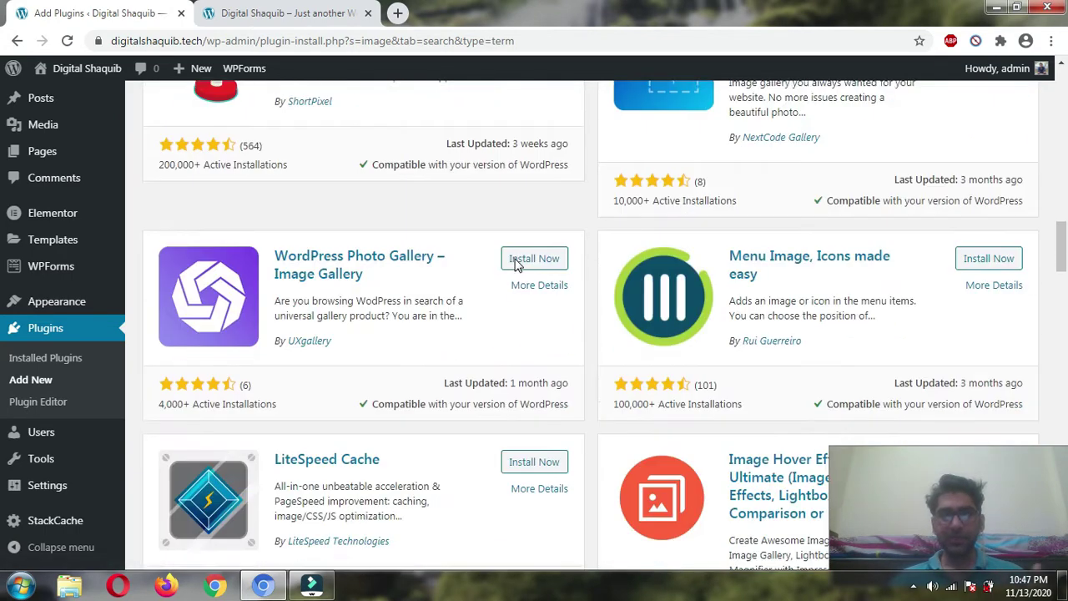
scroll(515, 264, down, 2)
scroll(517, 261, down, 1)
scroll(517, 255, down, 3)
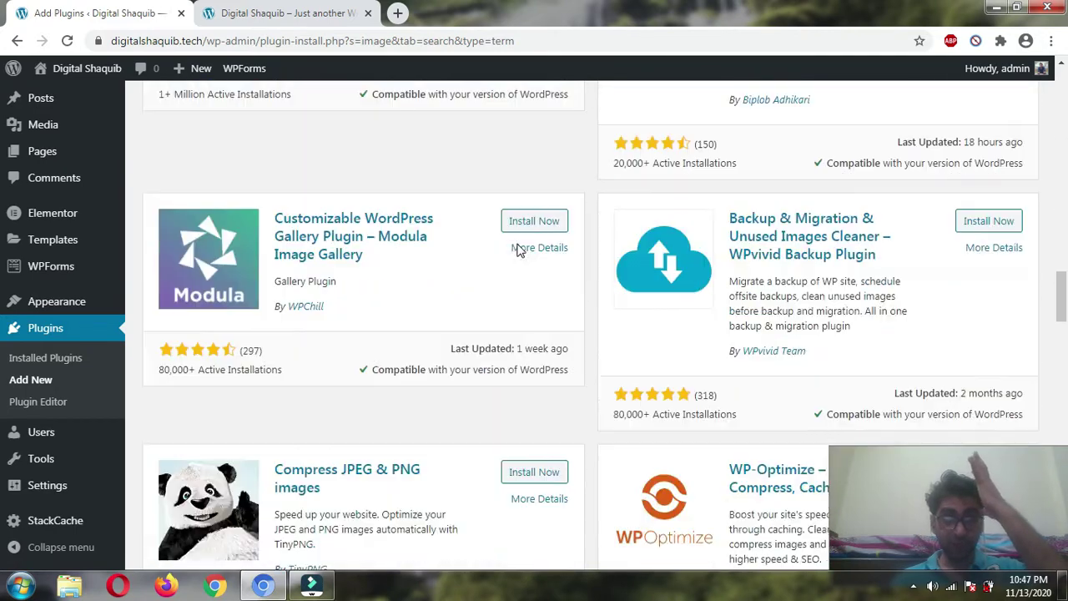
scroll(517, 248, down, 4)
scroll(436, 258, up, 2)
scroll(417, 280, down, 2)
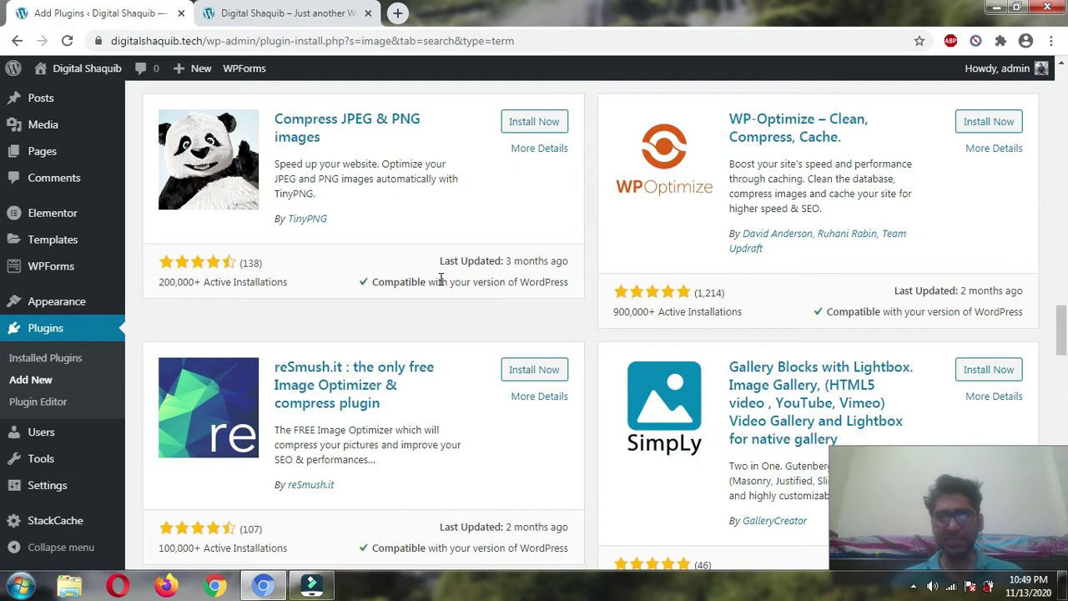
scroll(446, 257, down, 1)
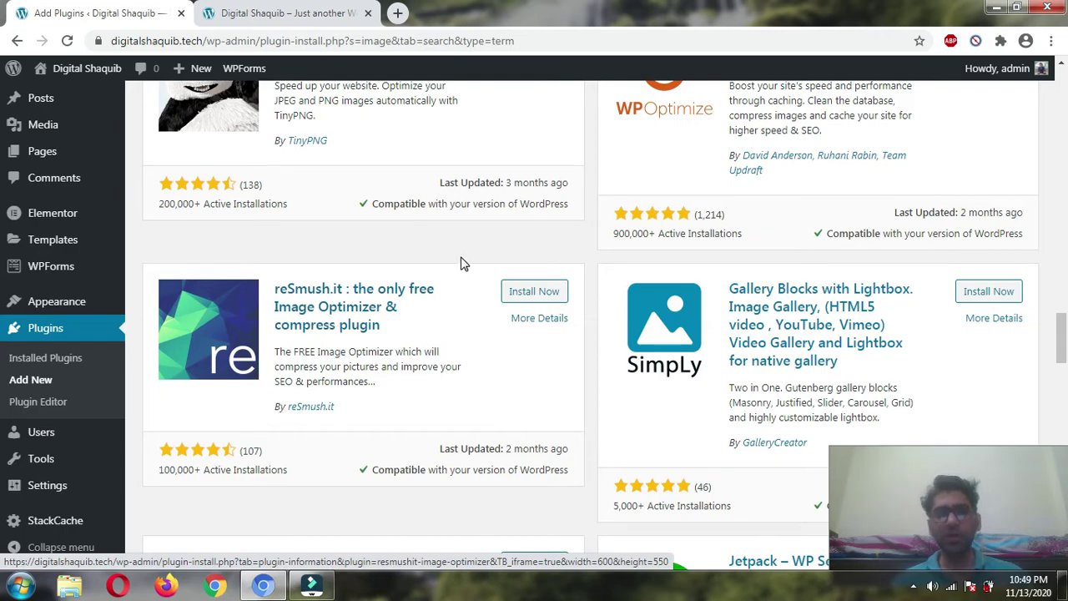
scroll(465, 262, up, 3)
scroll(482, 298, up, 5)
scroll(482, 298, up, 5)
scroll(532, 315, up, 2)
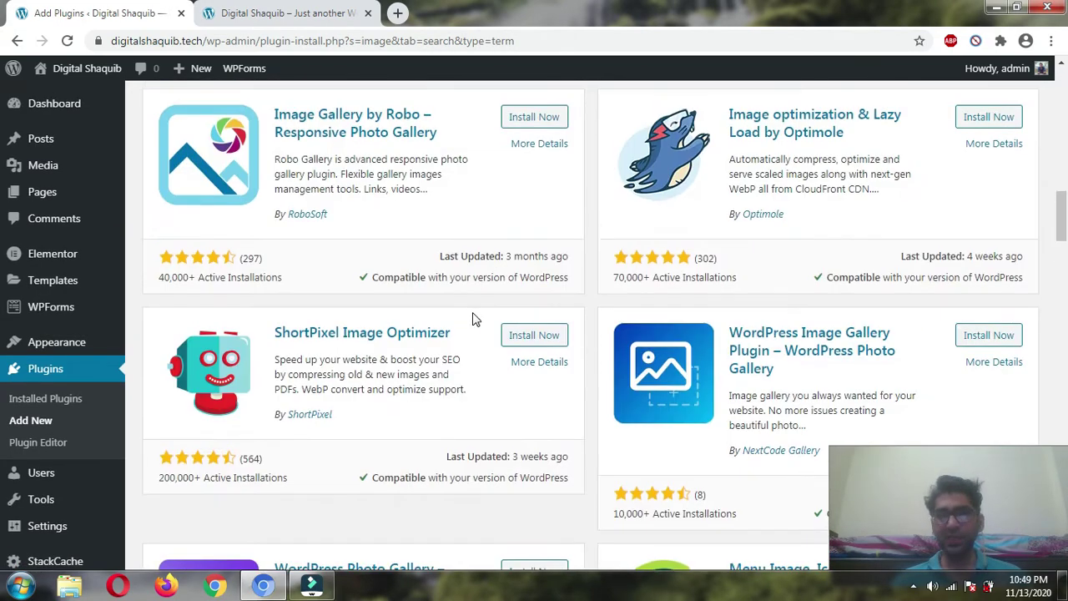
scroll(474, 317, up, 2)
scroll(474, 317, up, 1)
scroll(420, 291, up, 2)
scroll(420, 291, up, 3)
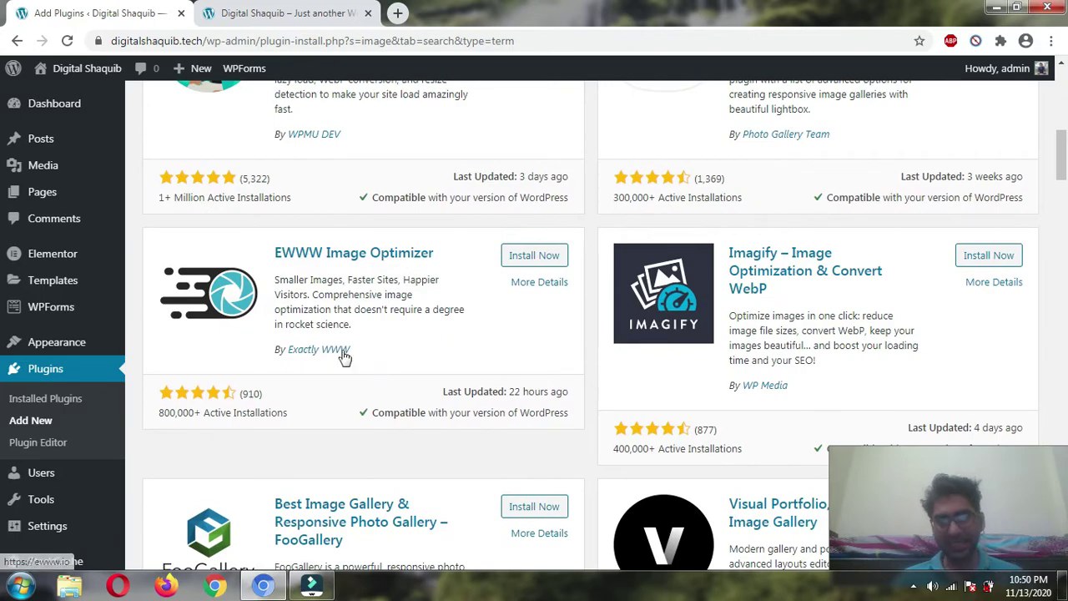
scroll(480, 306, down, 2)
scroll(478, 303, down, 5)
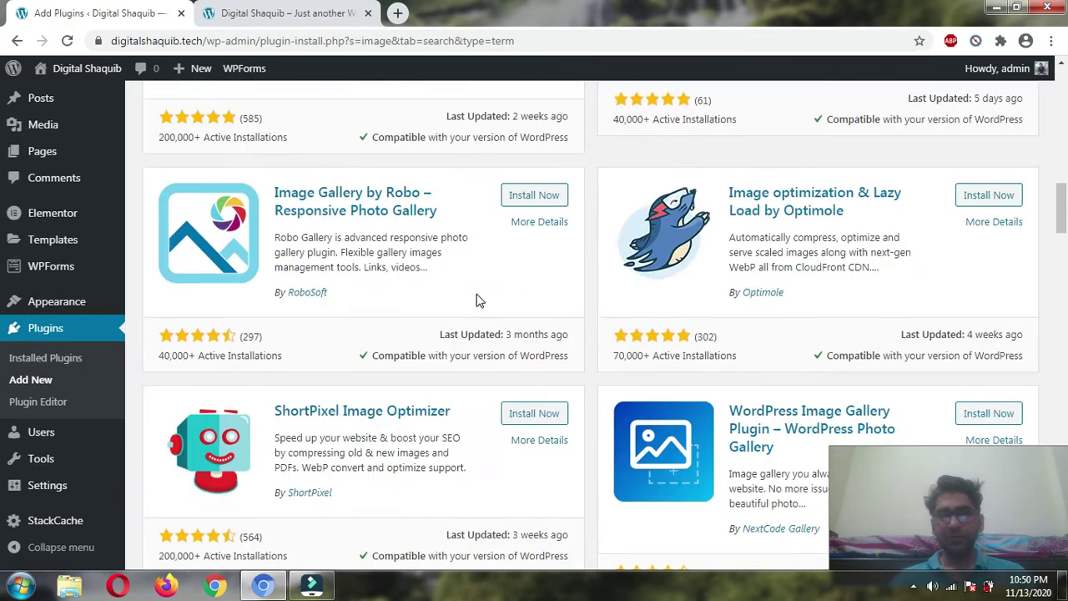
scroll(476, 299, down, 6)
scroll(472, 298, down, 5)
scroll(468, 299, down, 2)
scroll(470, 298, down, 2)
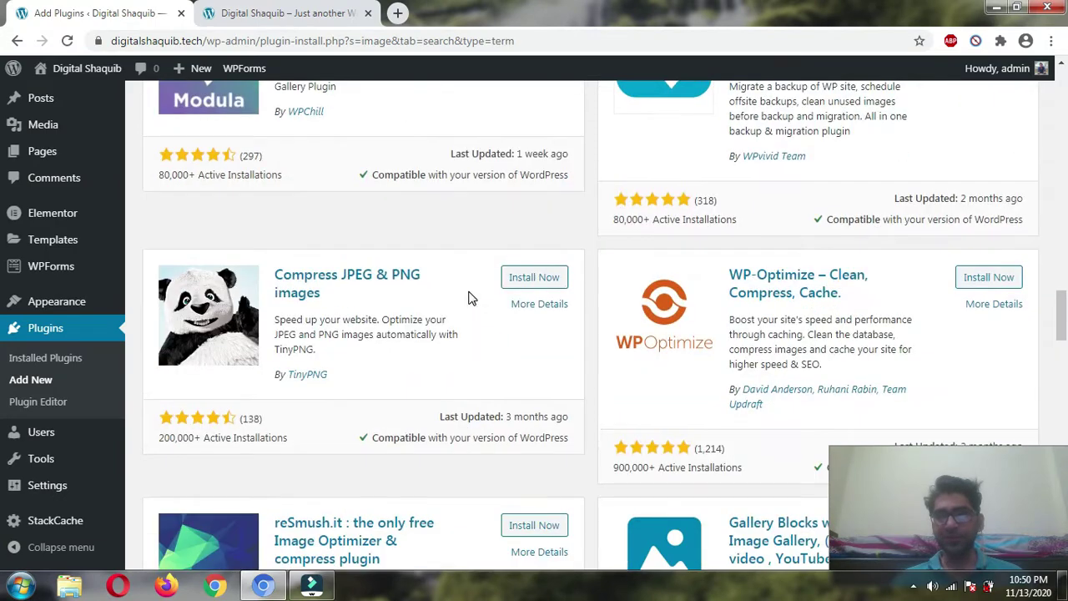
scroll(469, 298, down, 2)
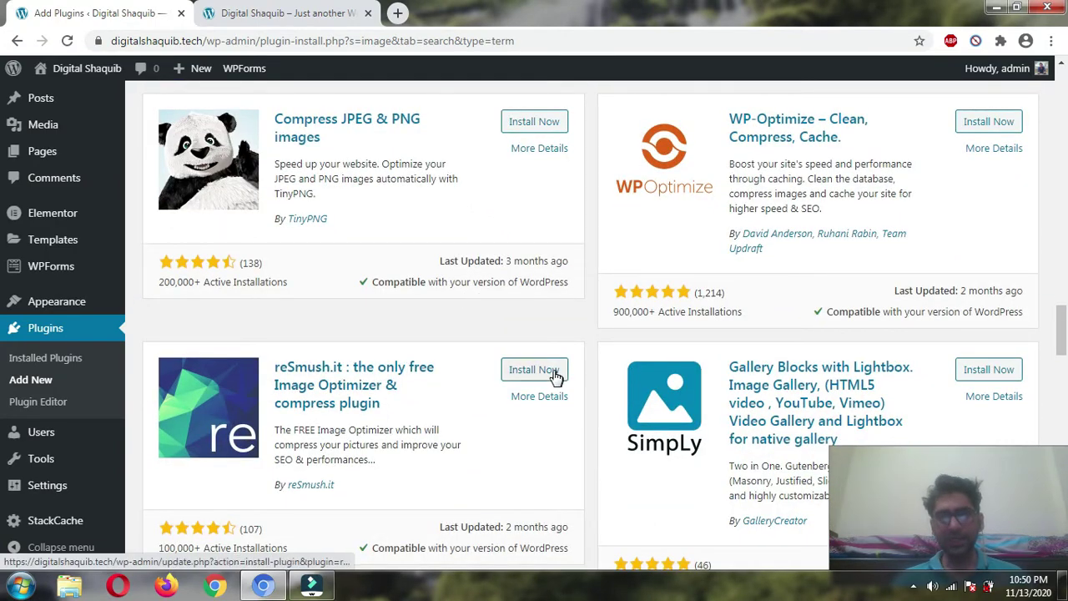
click(522, 370)
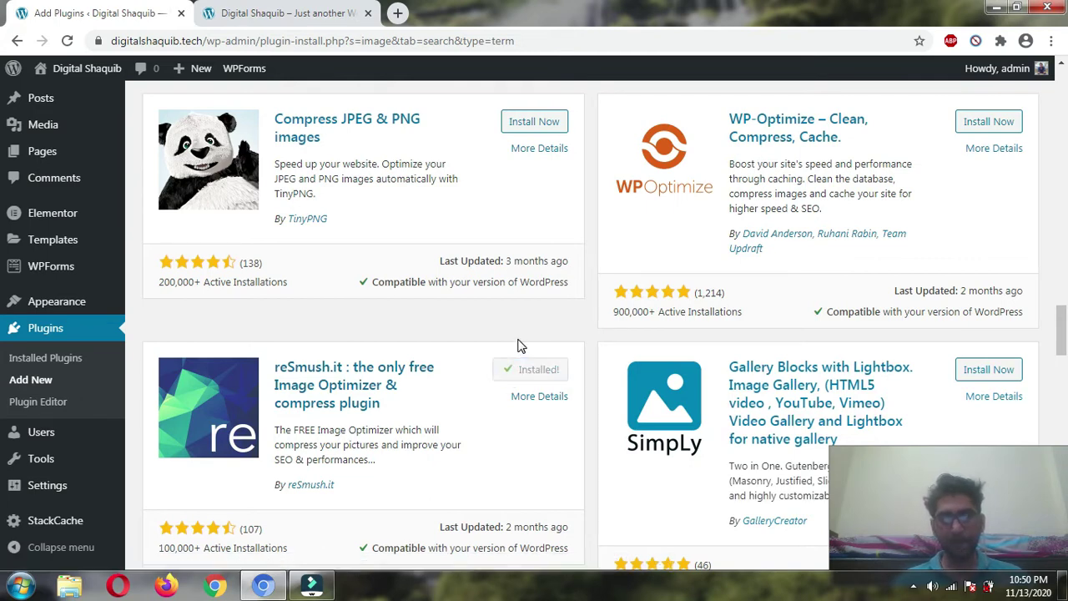
Step: Activate reSmush.it and go to its Settings link in the Installed Plugins list
click(533, 372)
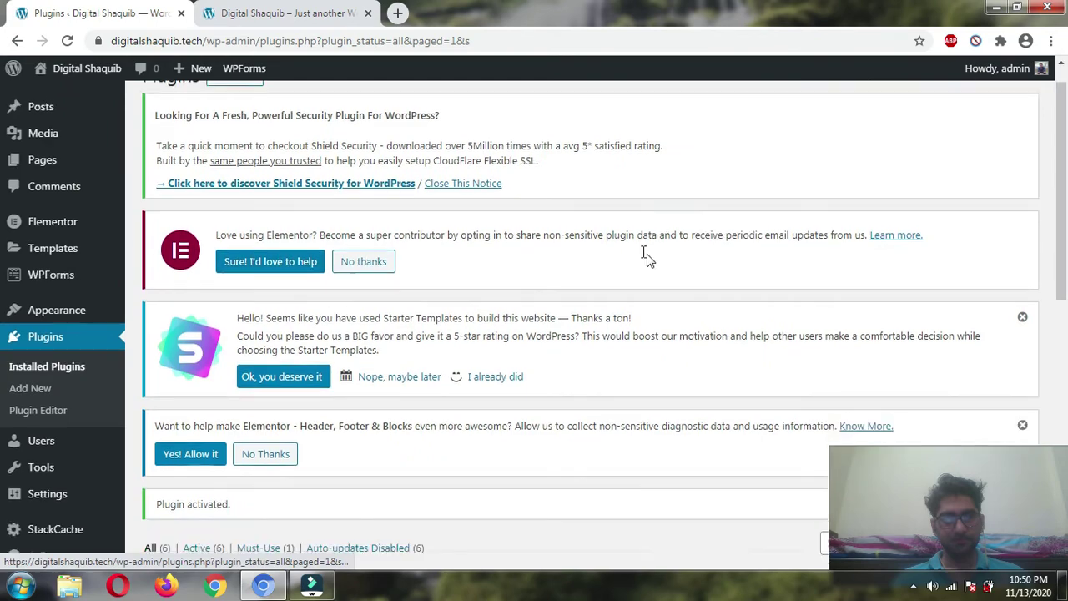
scroll(618, 284, down, 3)
scroll(542, 217, down, 5)
scroll(309, 281, up, 1)
scroll(267, 303, up, 1)
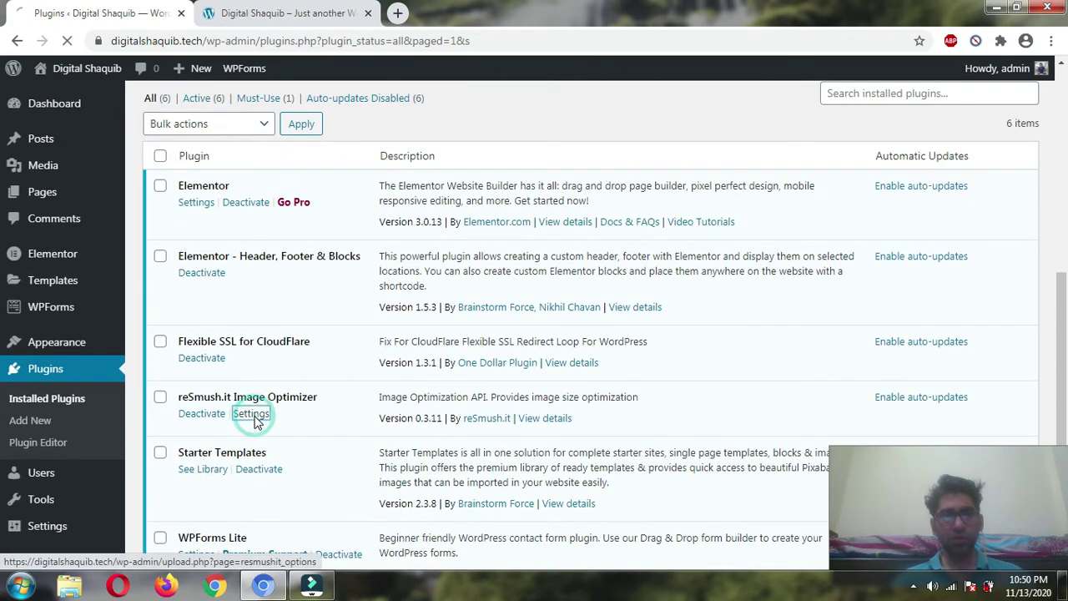
click(253, 415)
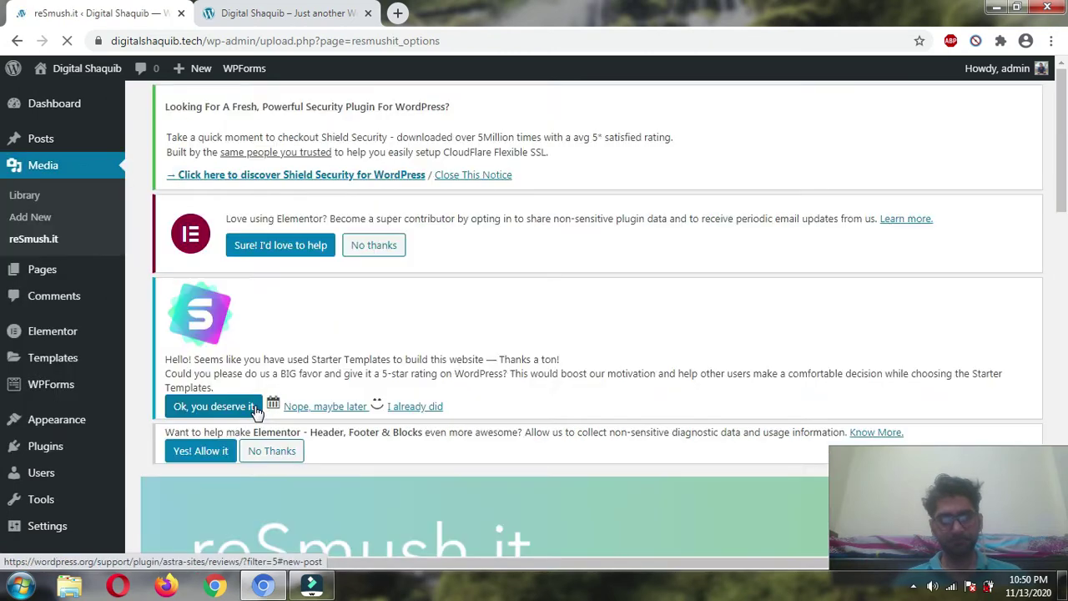
Step: Review the reSmush.it image quality value of 92 and the optimize-on-upload option
scroll(765, 205, down, 4)
scroll(764, 205, down, 1)
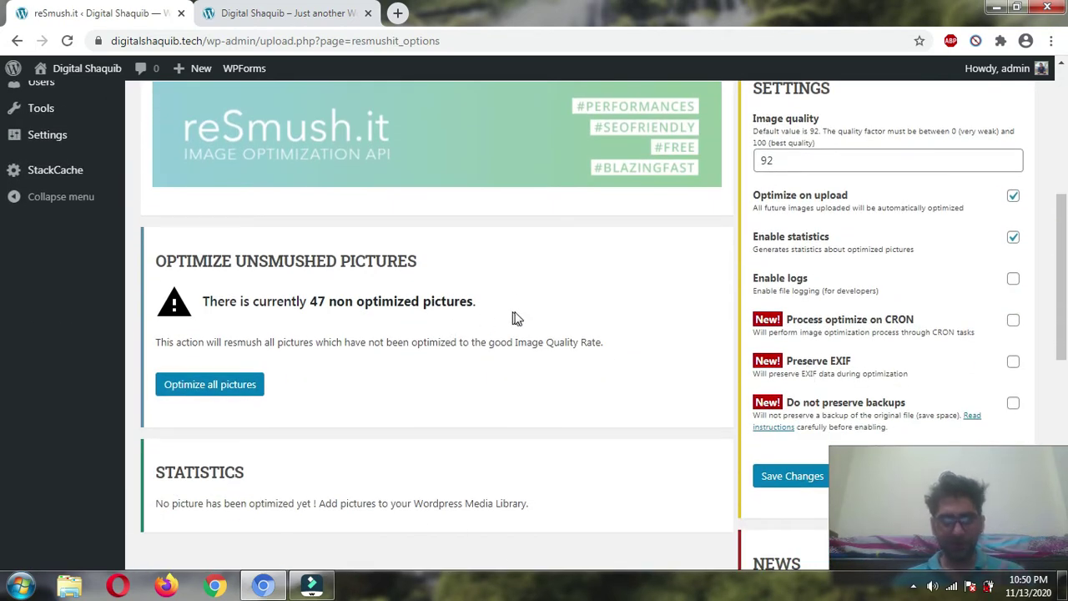
drag(925, 512, 935, 543)
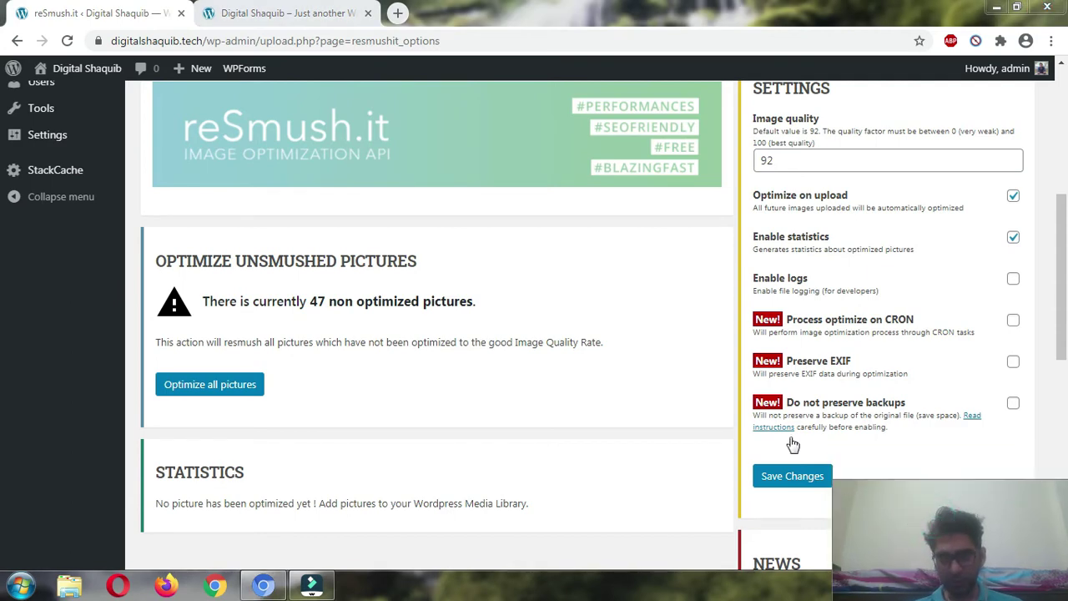
click(810, 159)
scroll(751, 234, up, 2)
scroll(584, 275, down, 1)
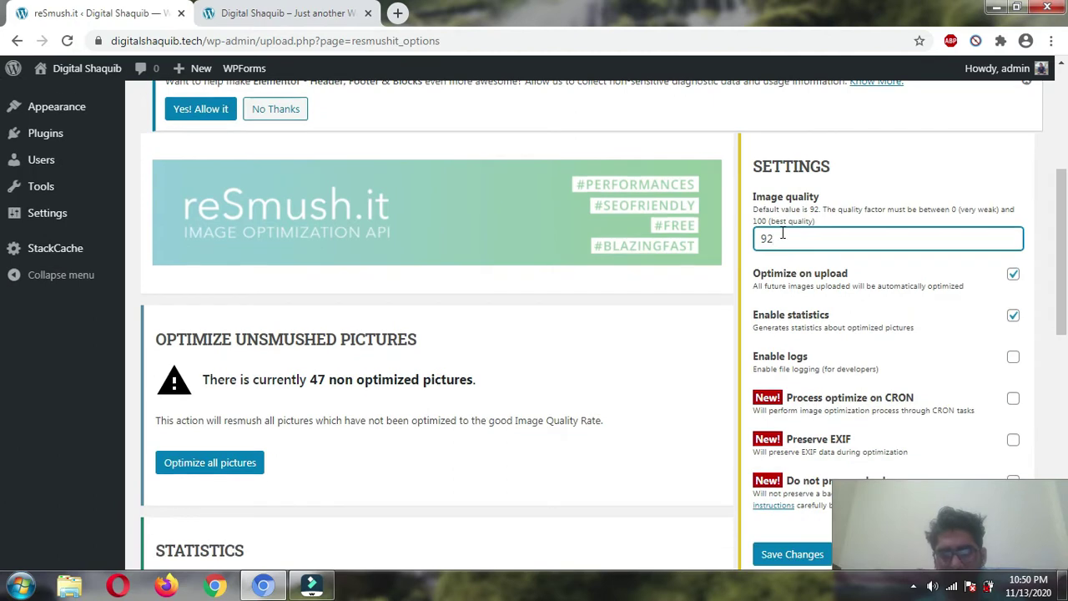
scroll(336, 280, down, 1)
drag(240, 301, 503, 316)
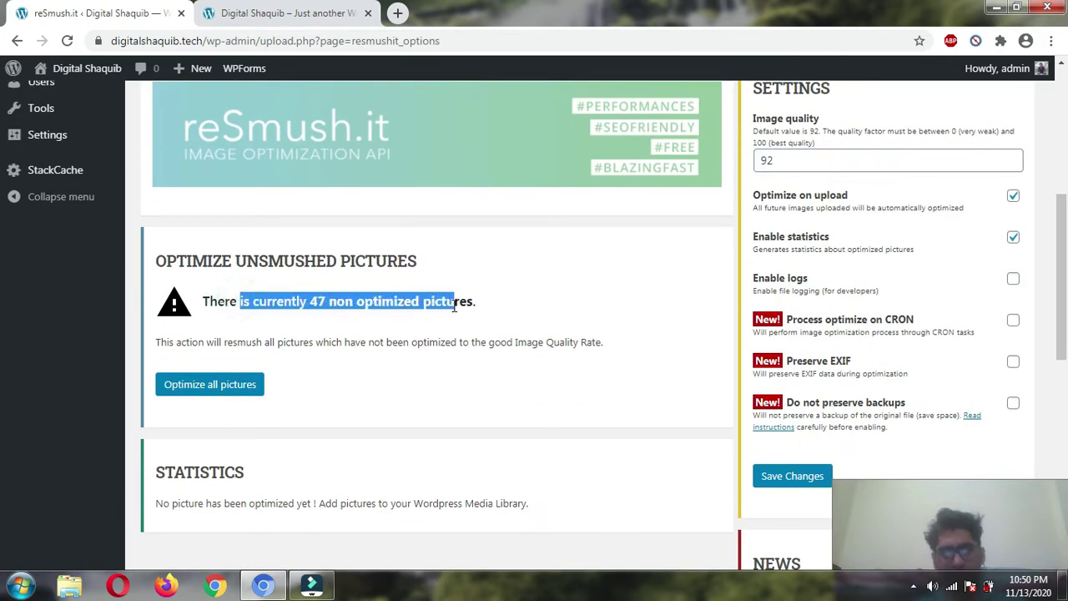
scroll(626, 334, up, 1)
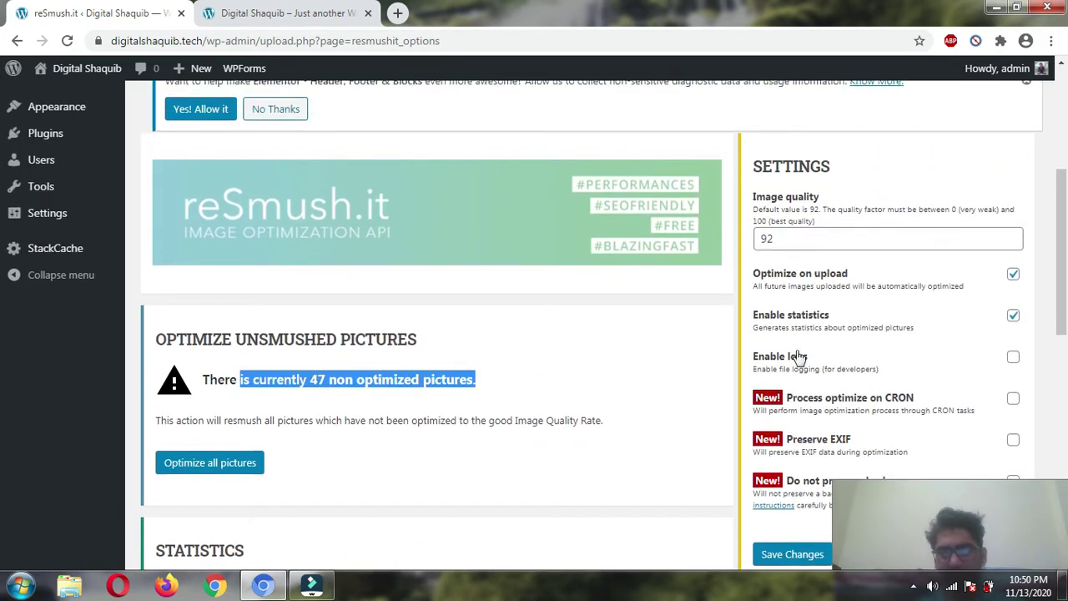
scroll(816, 231, down, 1)
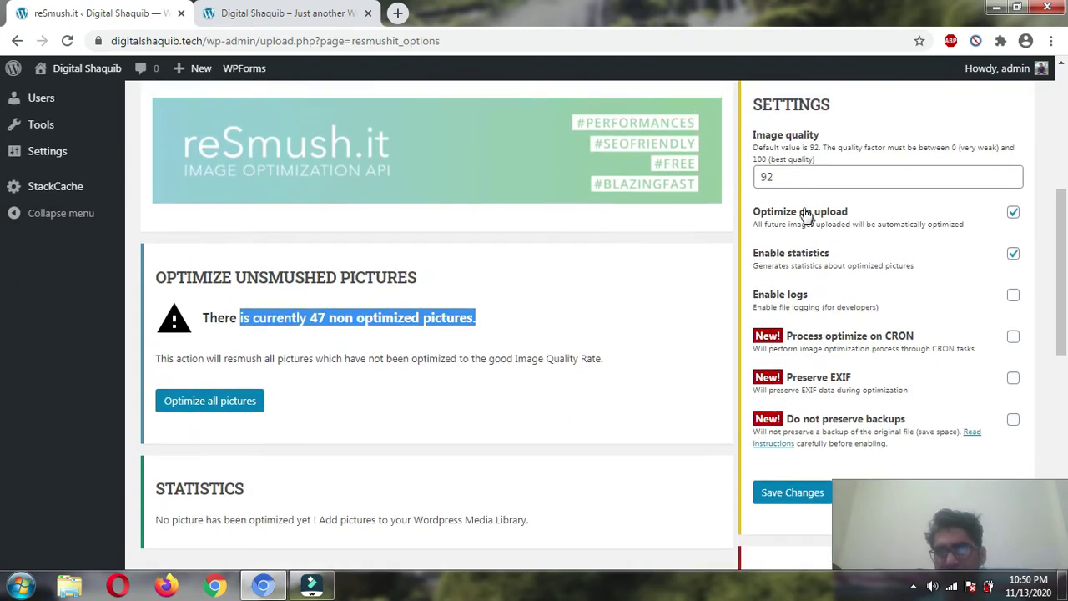
scroll(805, 215, up, 1)
click(774, 238)
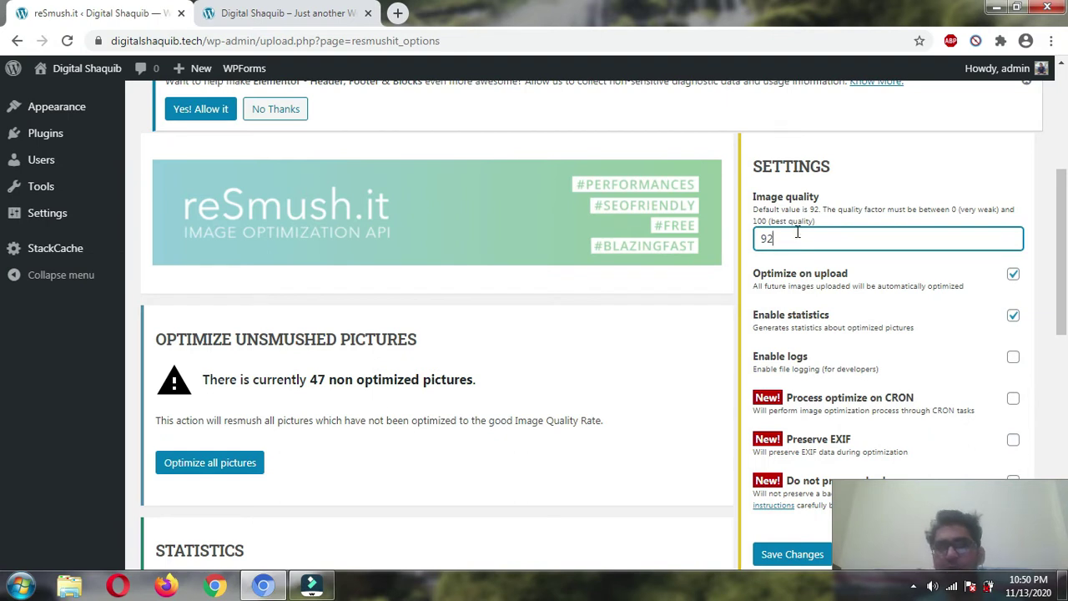
click(948, 500)
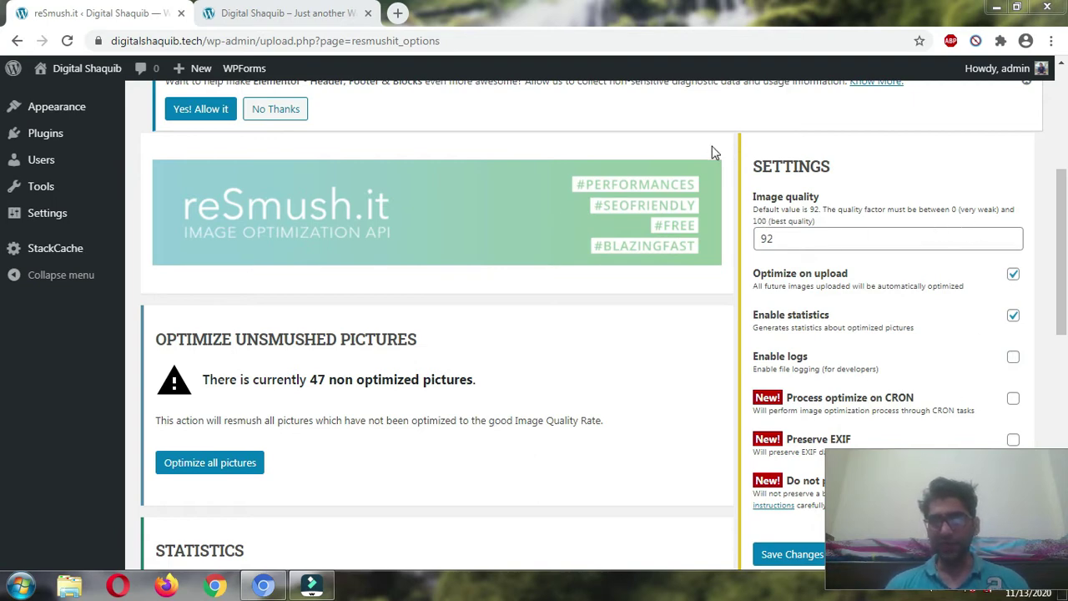
Step: Confirm statistics are enabled and save the reSmush.it settings
scroll(993, 288, down, 1)
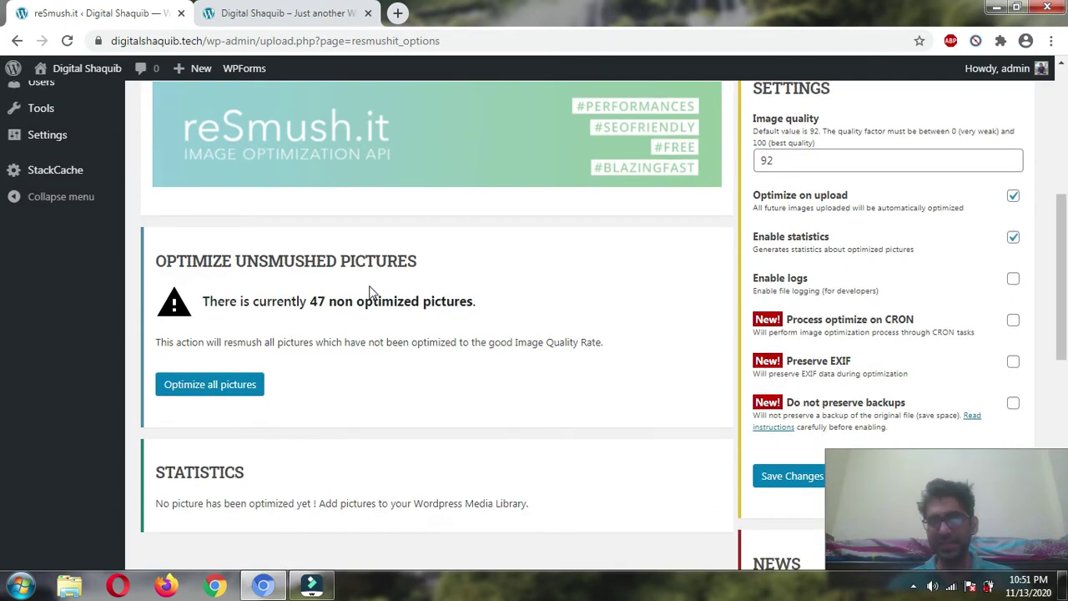
scroll(351, 473, down, 1)
mouse_move(211, 426)
mouse_down()
mouse_move(477, 443)
mouse_move(504, 431)
mouse_up()
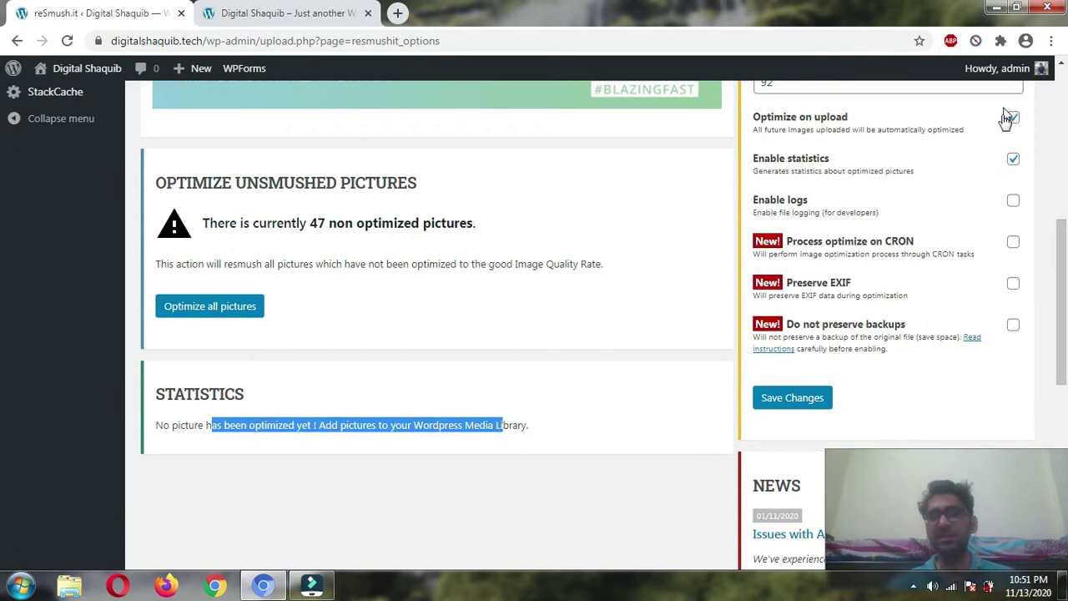
scroll(604, 327, up, 1)
click(788, 476)
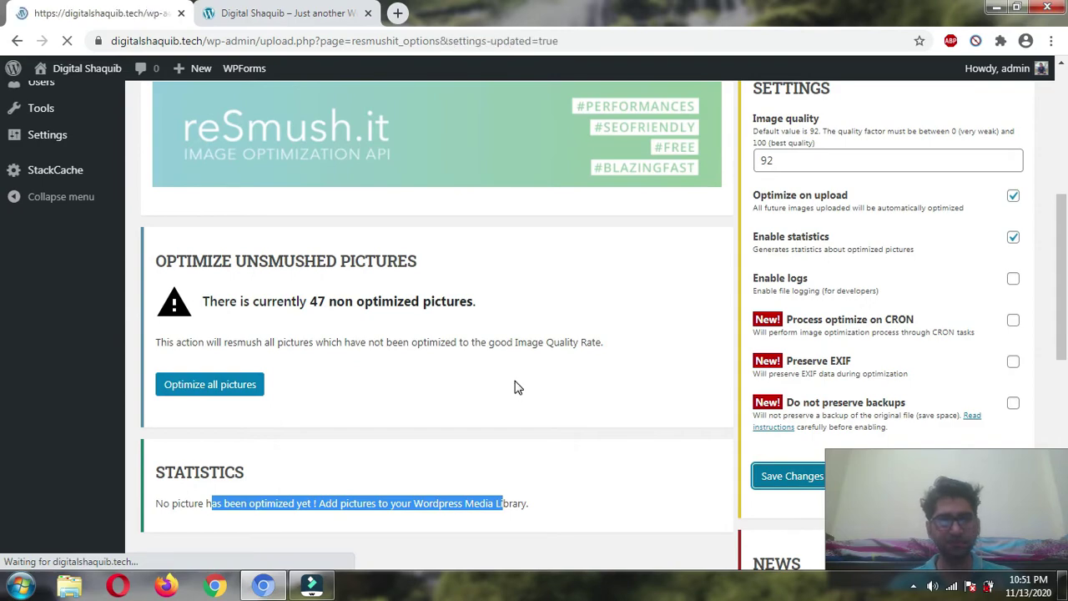
Step: Start bulk optimization of all 47 unsmushed pictures with Optimize all pictures
scroll(634, 251, down, 5)
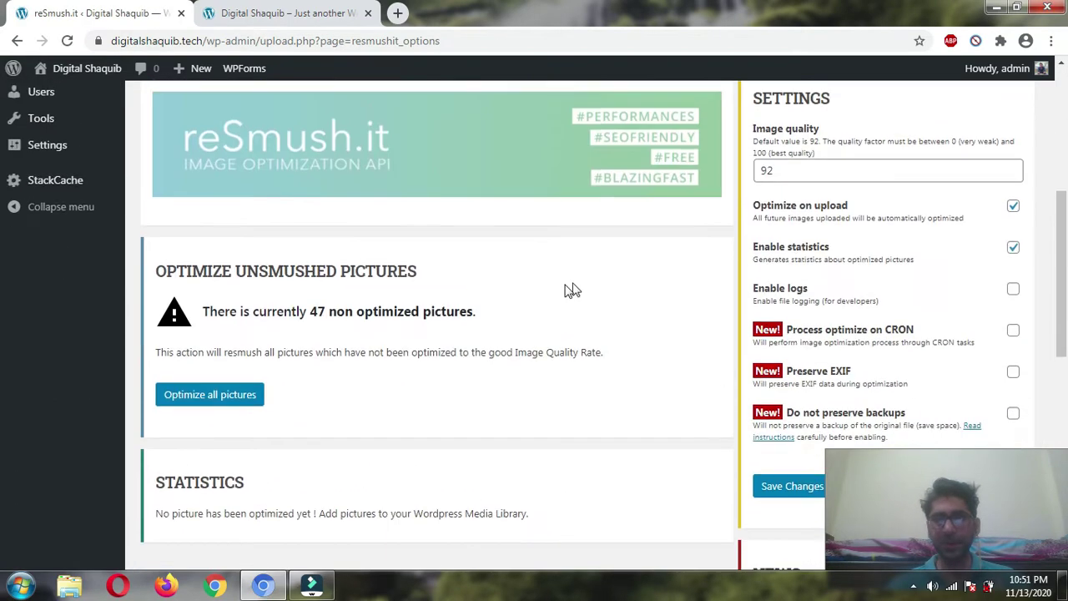
scroll(647, 257, down, 2)
scroll(417, 281, up, 2)
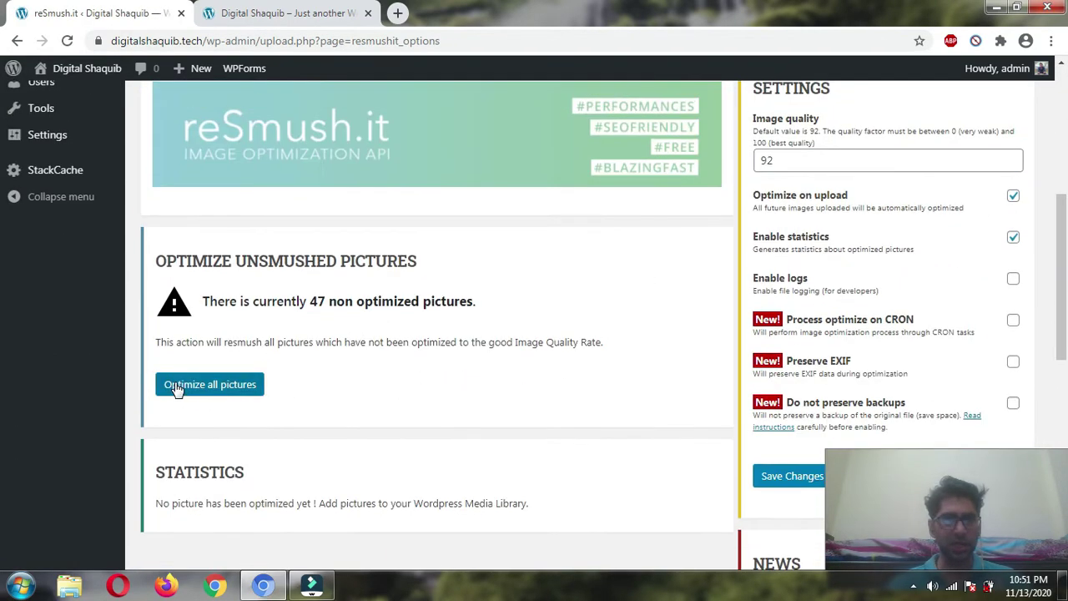
click(176, 384)
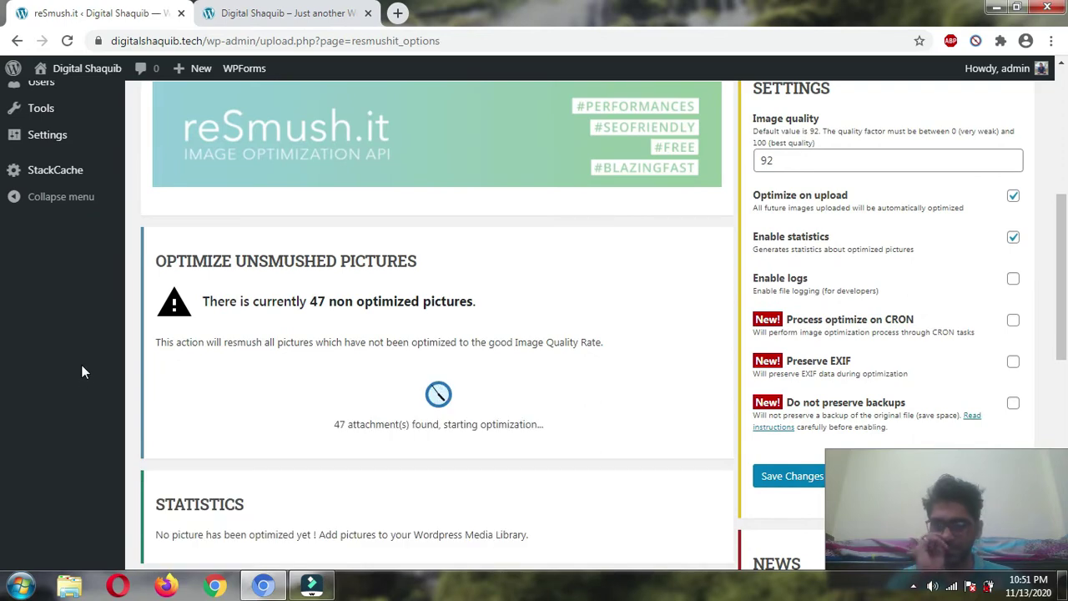
scroll(251, 459, up, 5)
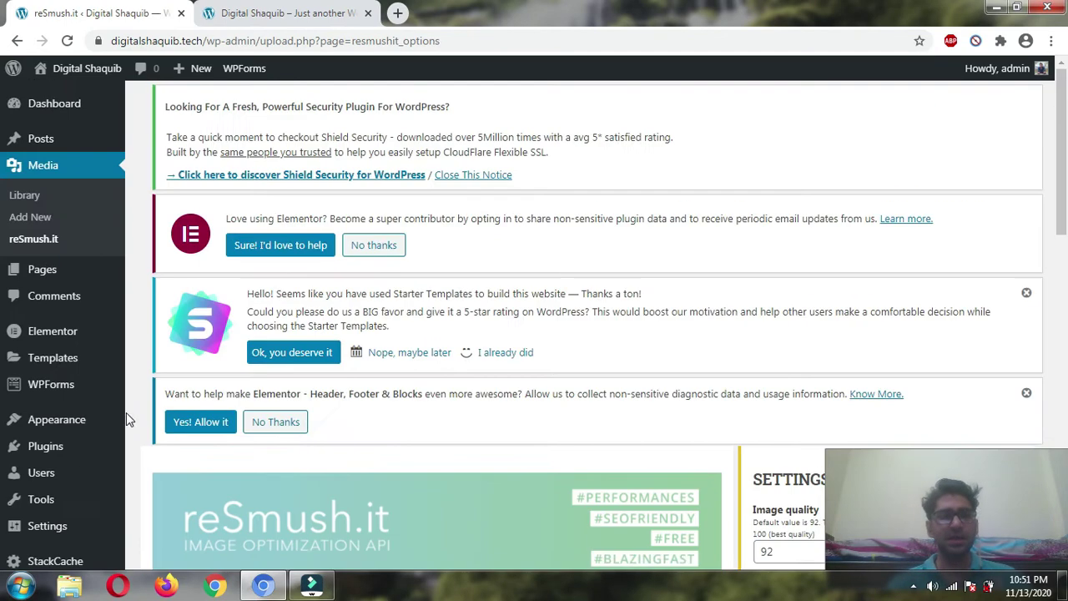
Step: Inspect the logo-free-img attachment's reSmush.it status in the Media Library, then close its details
click(25, 195)
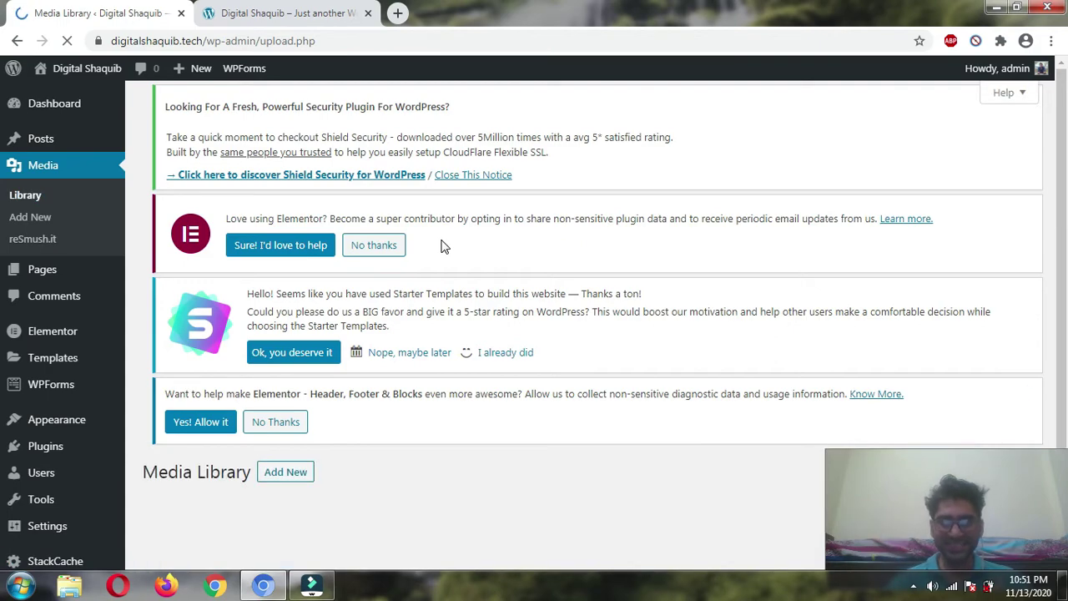
scroll(718, 234, down, 1)
scroll(651, 238, down, 4)
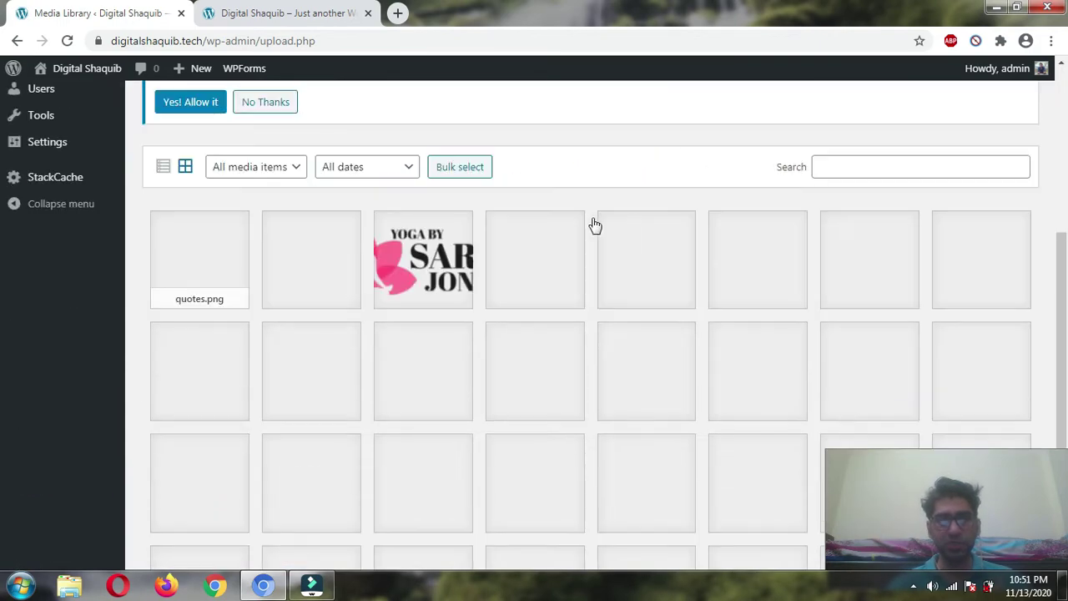
scroll(525, 242, down, 2)
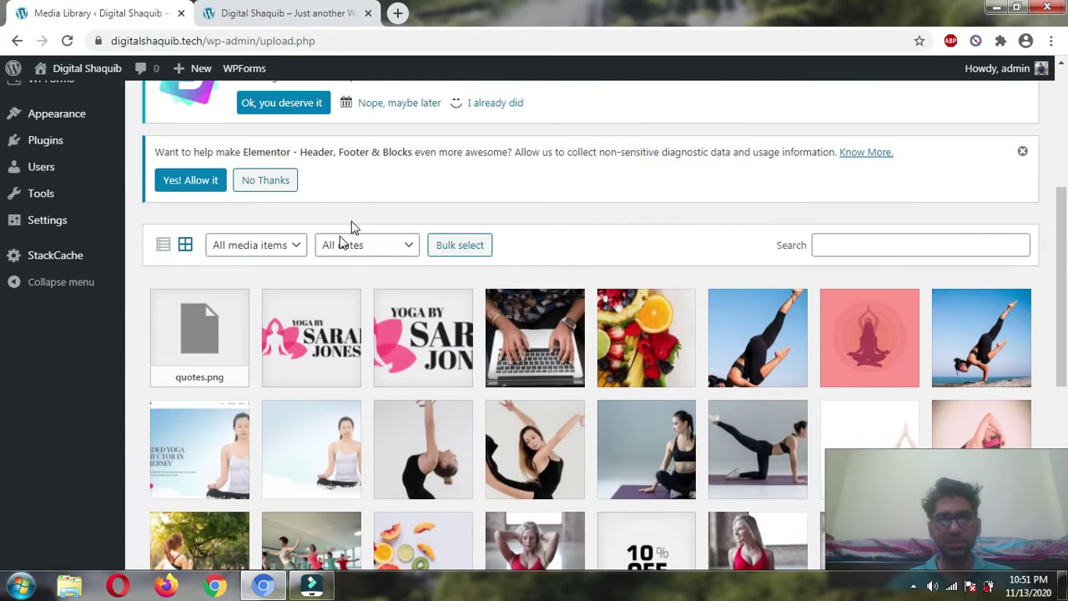
click(311, 338)
scroll(835, 232, down, 3)
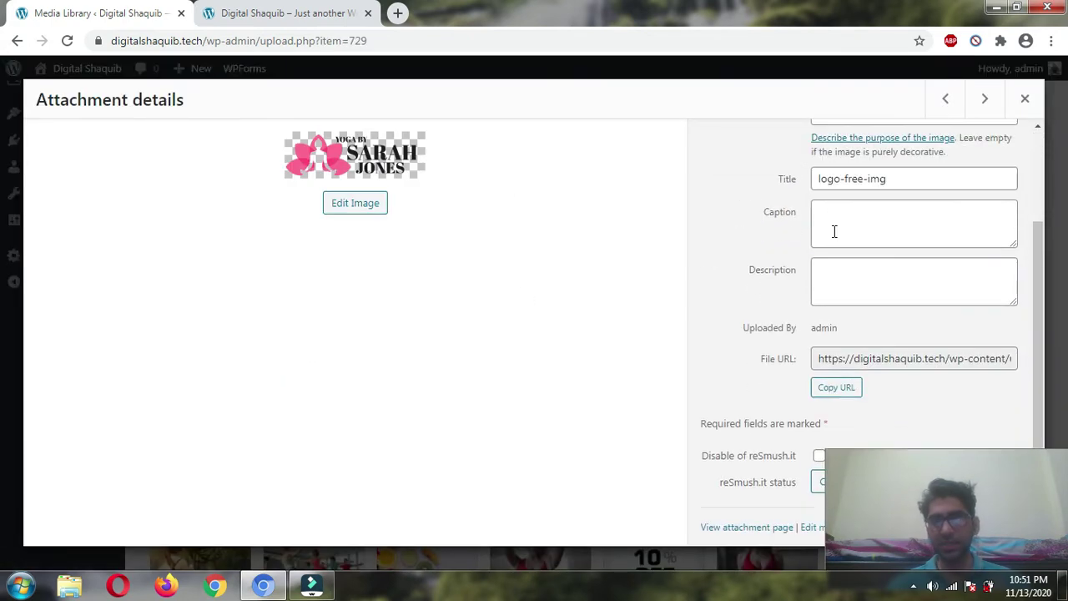
drag(925, 496, 101, 493)
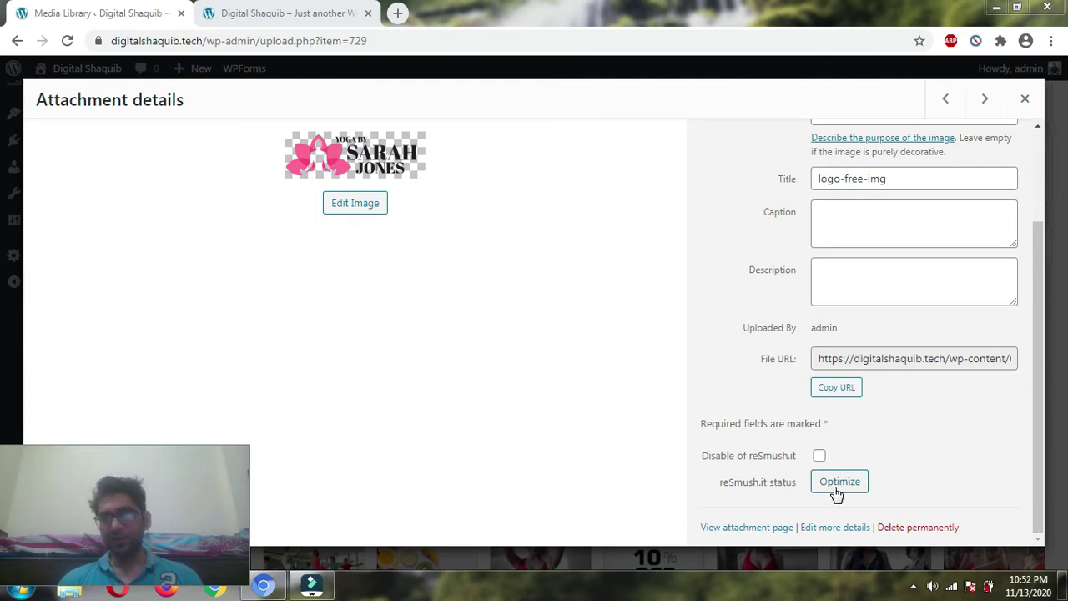
mouse_move(203, 508)
mouse_down()
mouse_move(924, 513)
mouse_move(972, 500)
mouse_up()
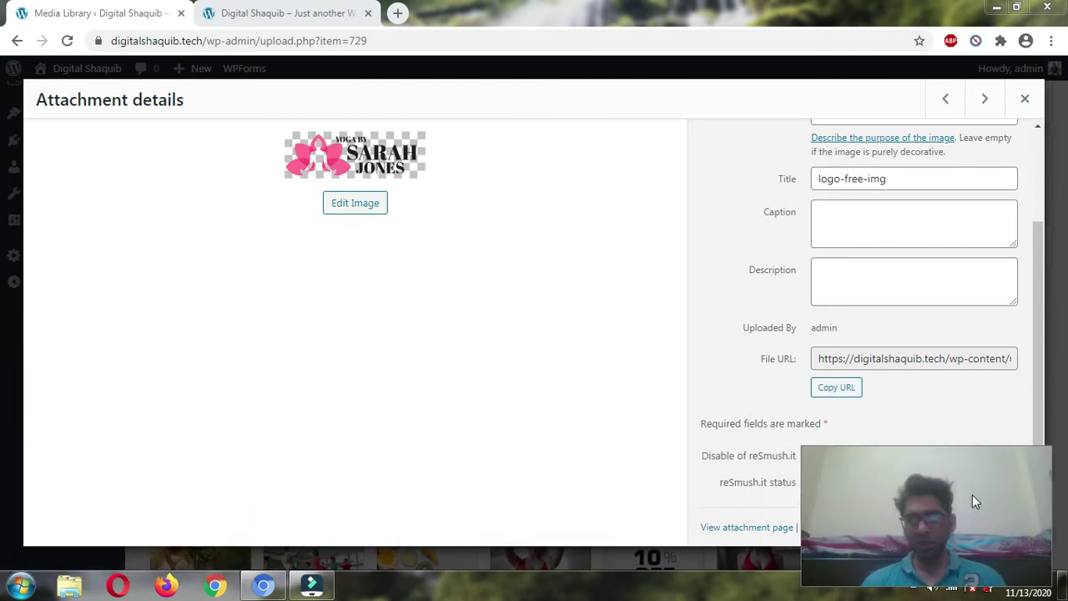
click(1026, 100)
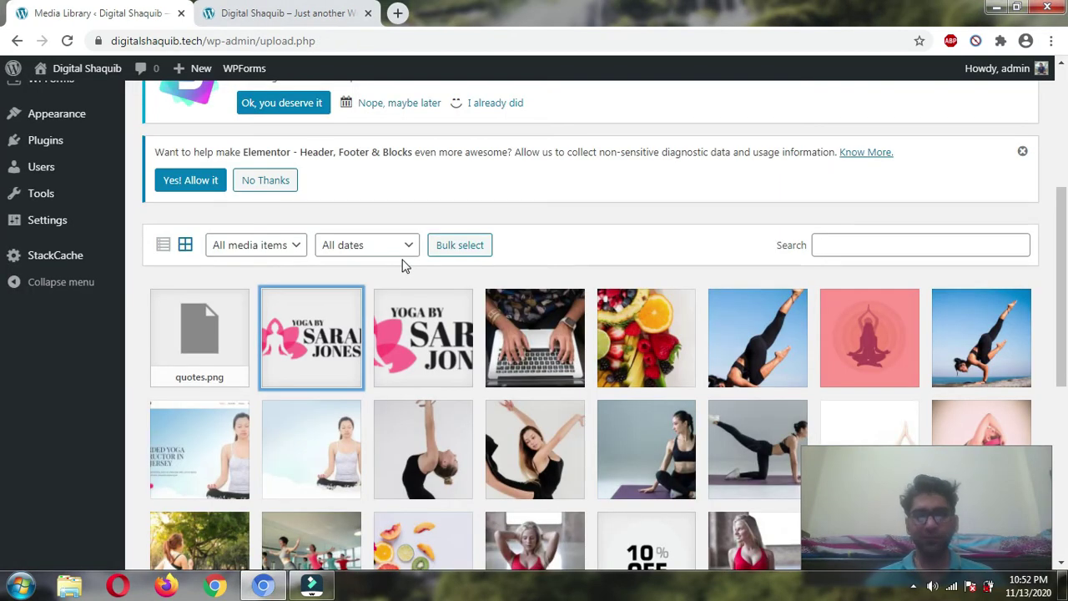
Step: Return to reSmush.it settings and start optimizing the remaining 45 pictures
scroll(123, 292, up, 5)
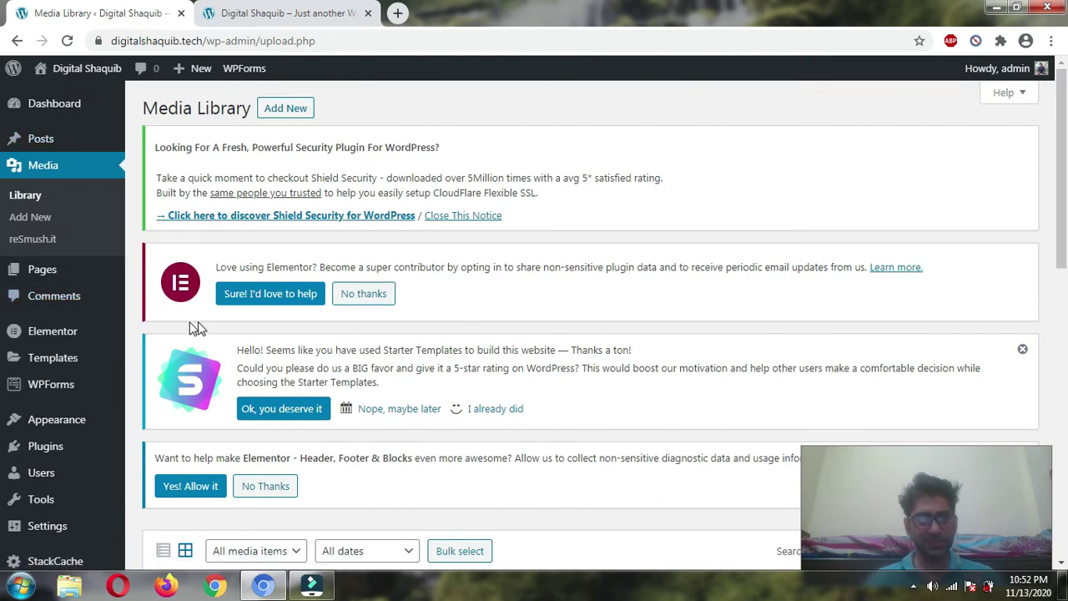
scroll(150, 317, down, 2)
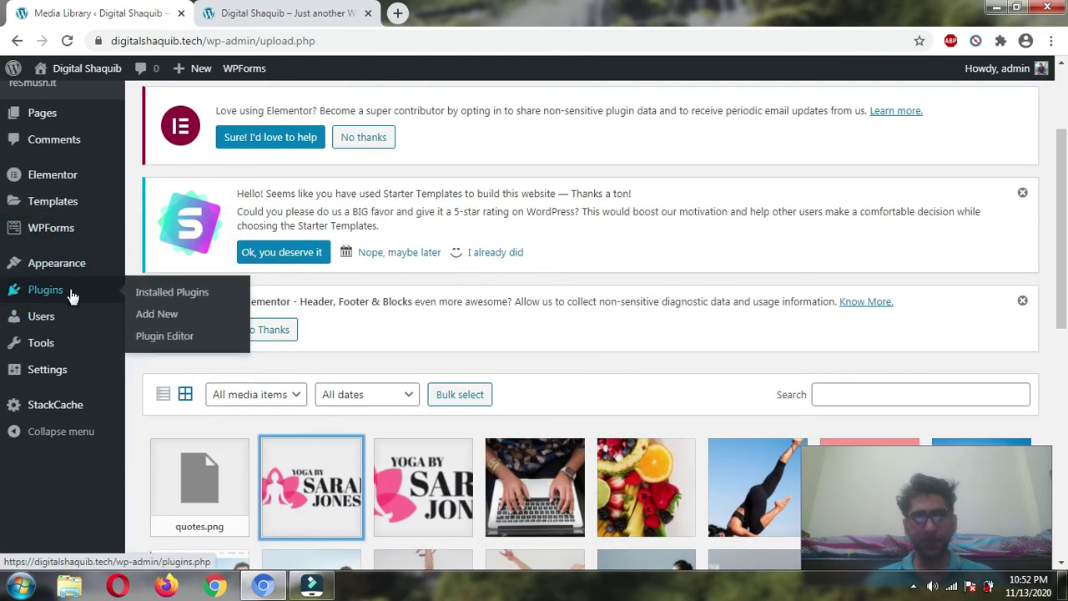
scroll(52, 213, up, 2)
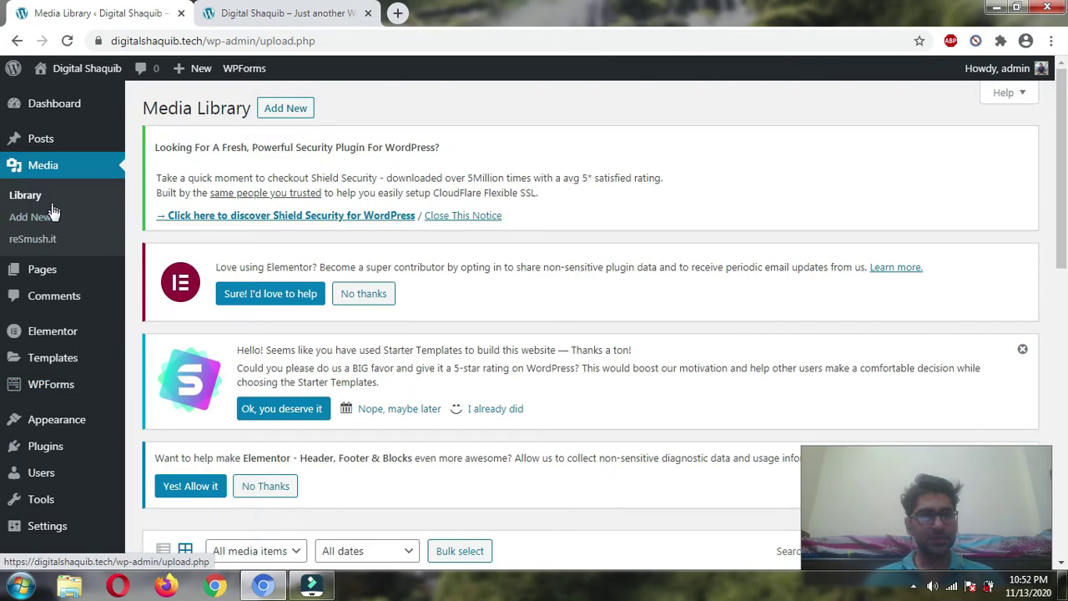
click(29, 240)
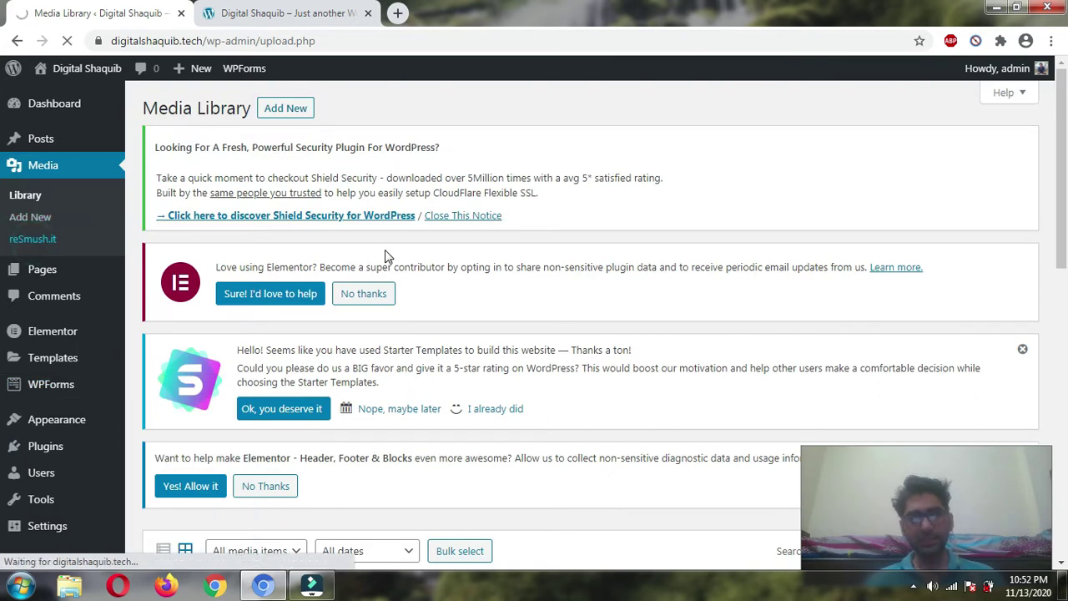
scroll(589, 305, down, 4)
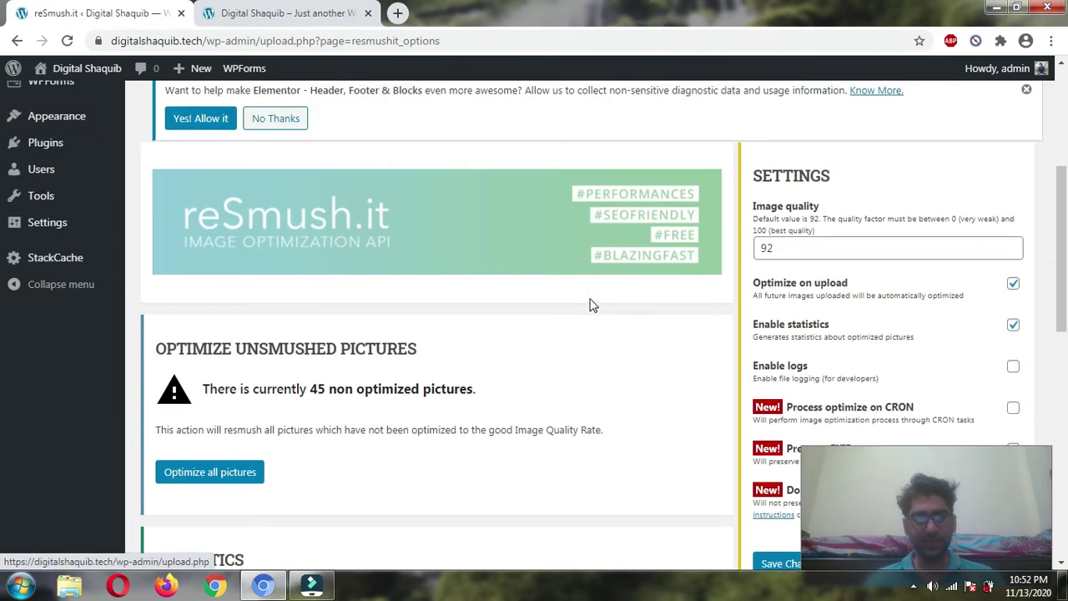
scroll(512, 317, down, 1)
click(212, 385)
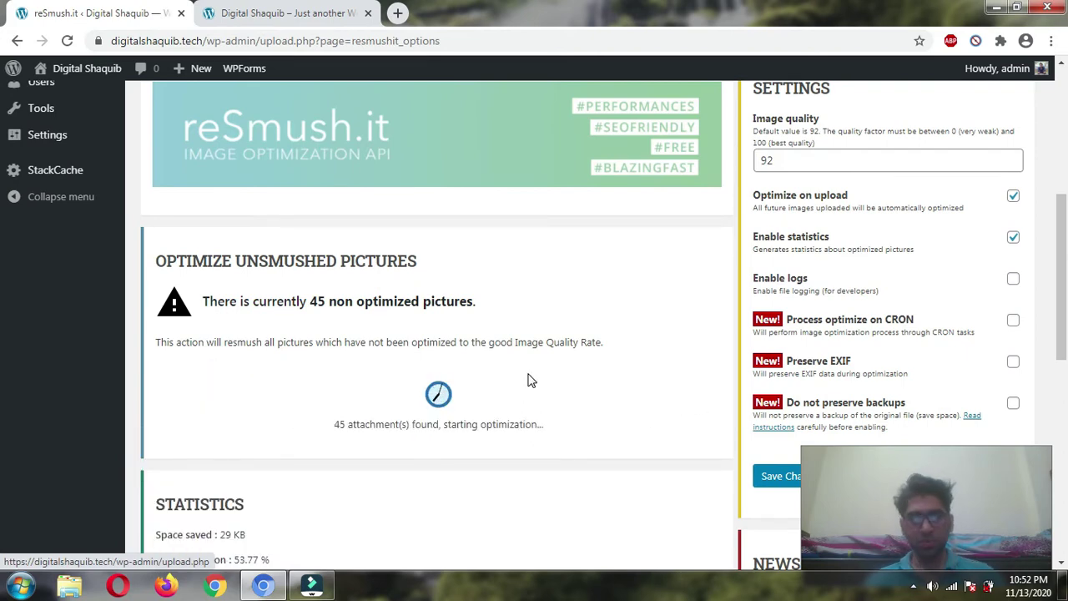
Step: Switch between the site front page and admin to monitor the optimization progress bar
click(325, 15)
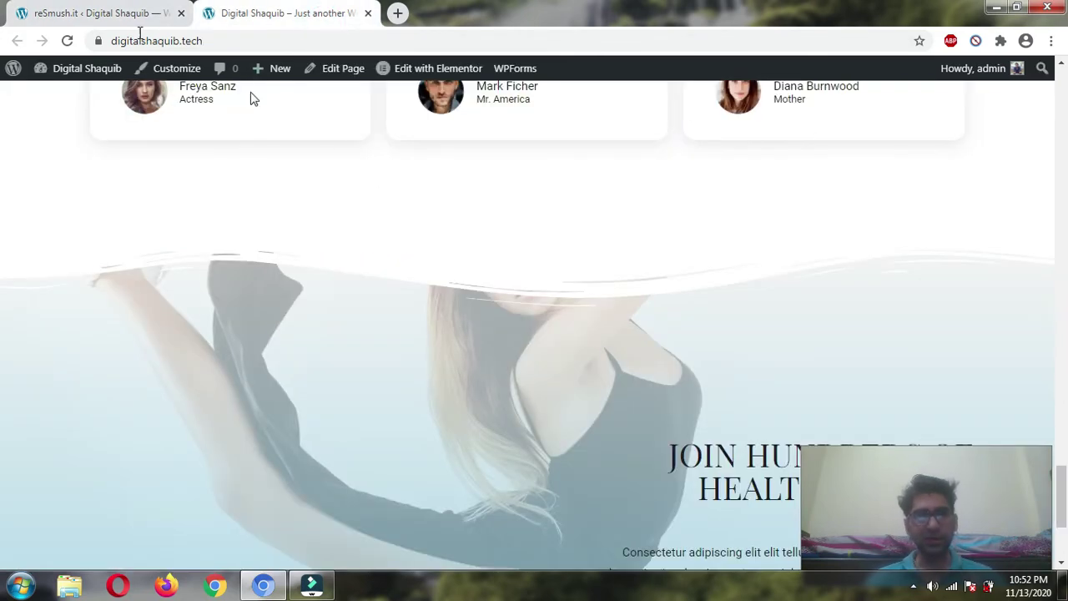
click(58, 10)
scroll(171, 234, down, 2)
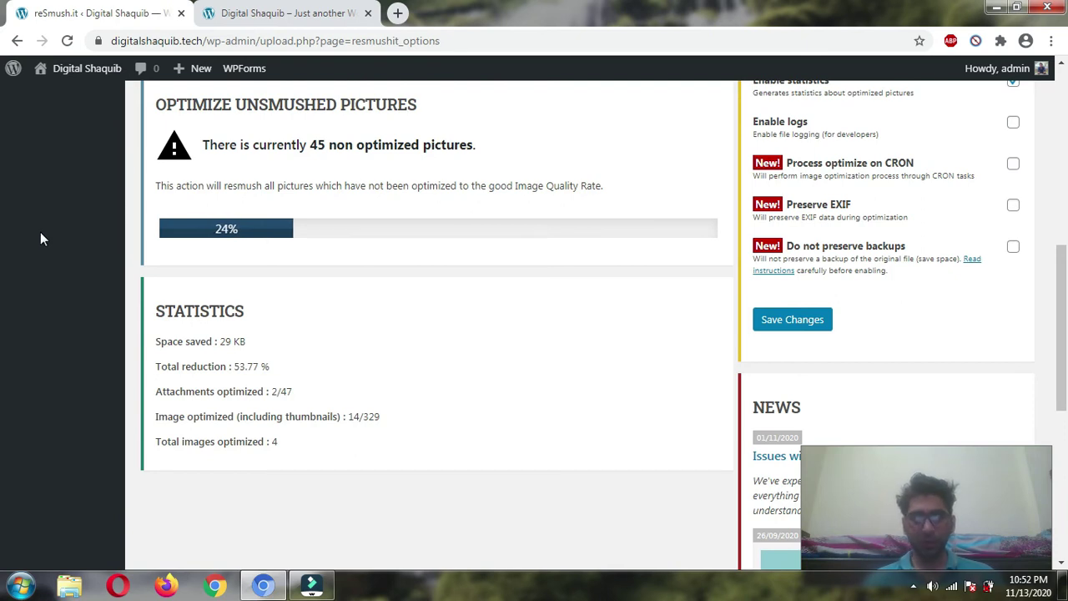
click(304, 21)
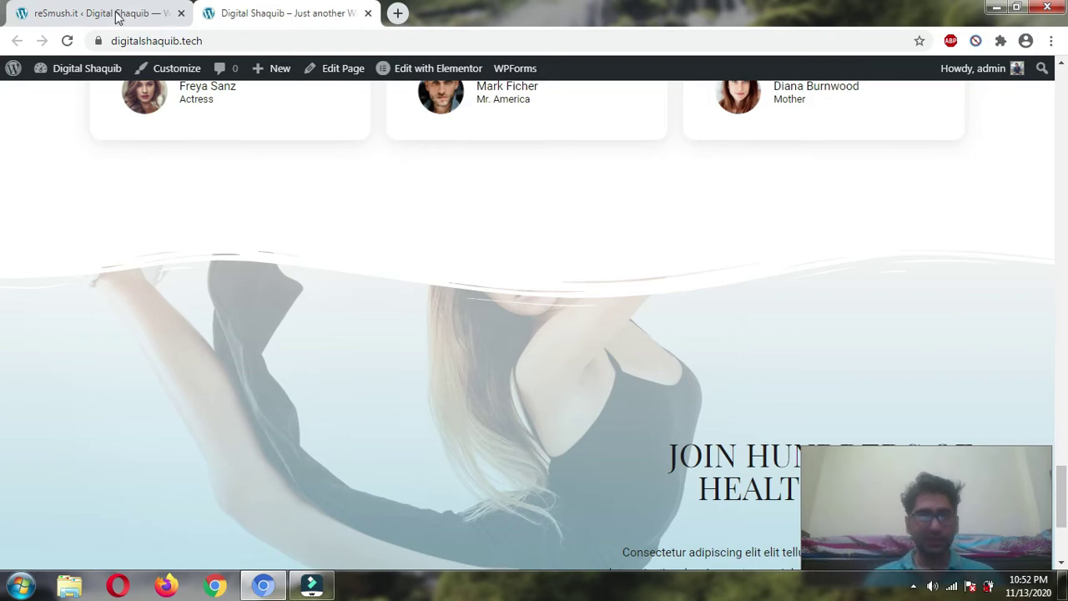
click(69, 23)
scroll(405, 362, up, 3)
scroll(446, 339, up, 2)
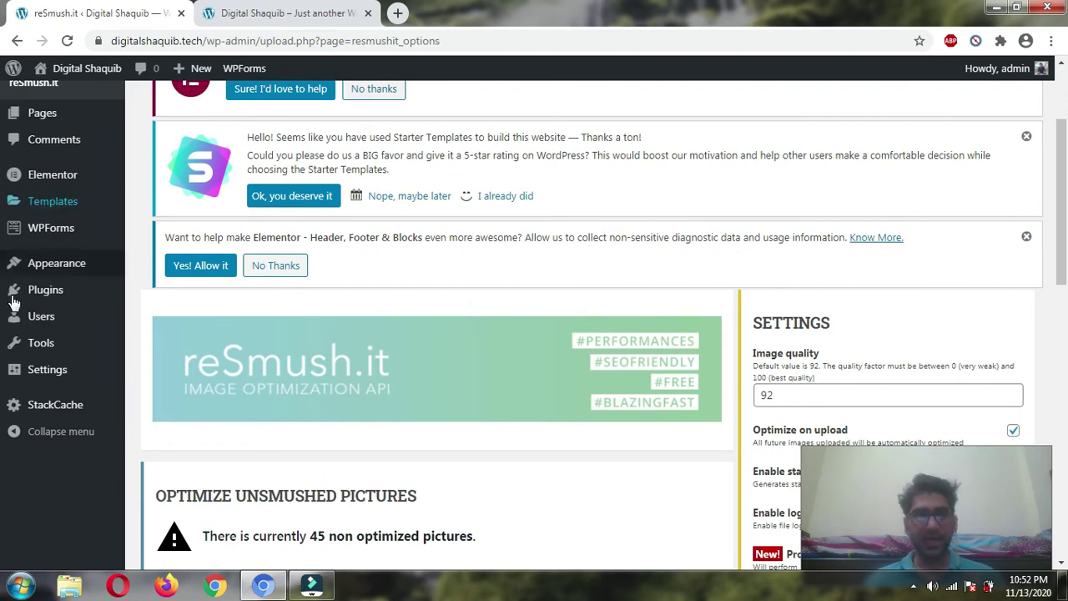
scroll(60, 251, down, 1)
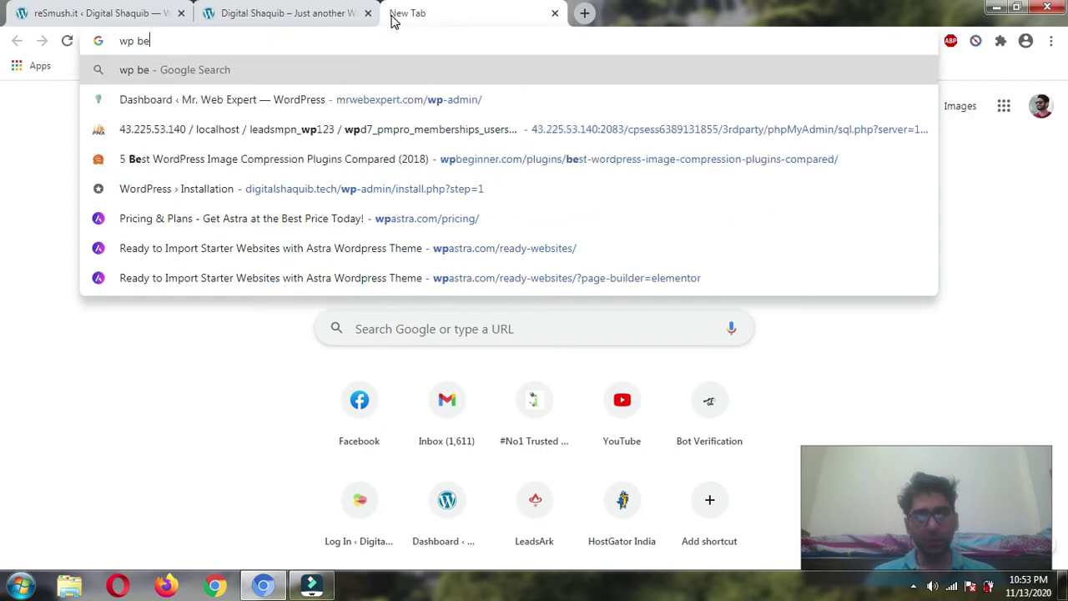
Step: Search Google for 'wp beginners' and open the WPBeginner home page
text(ginners)
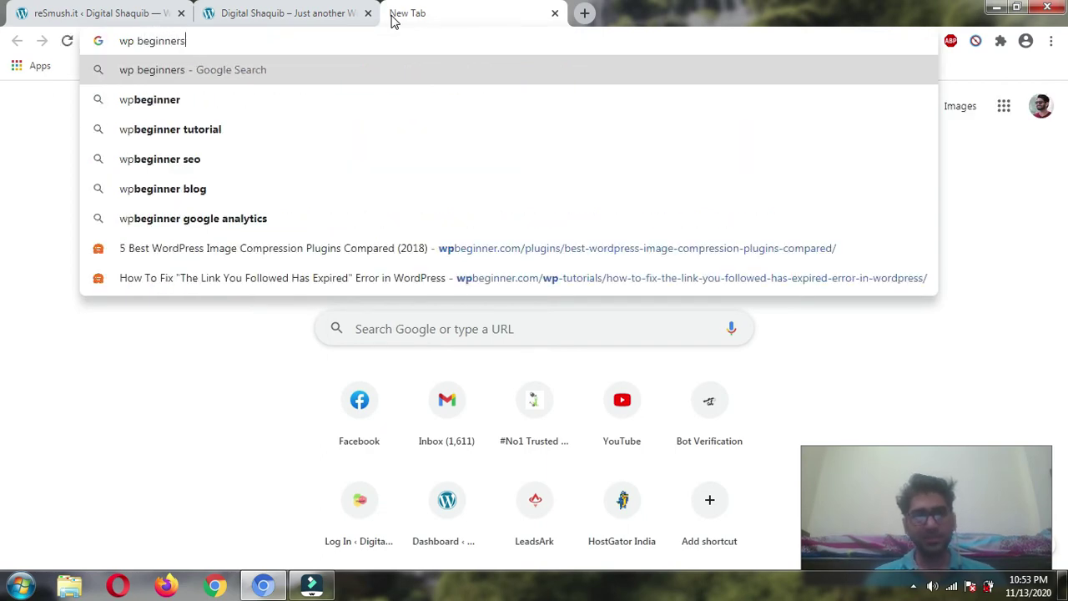
key(Return)
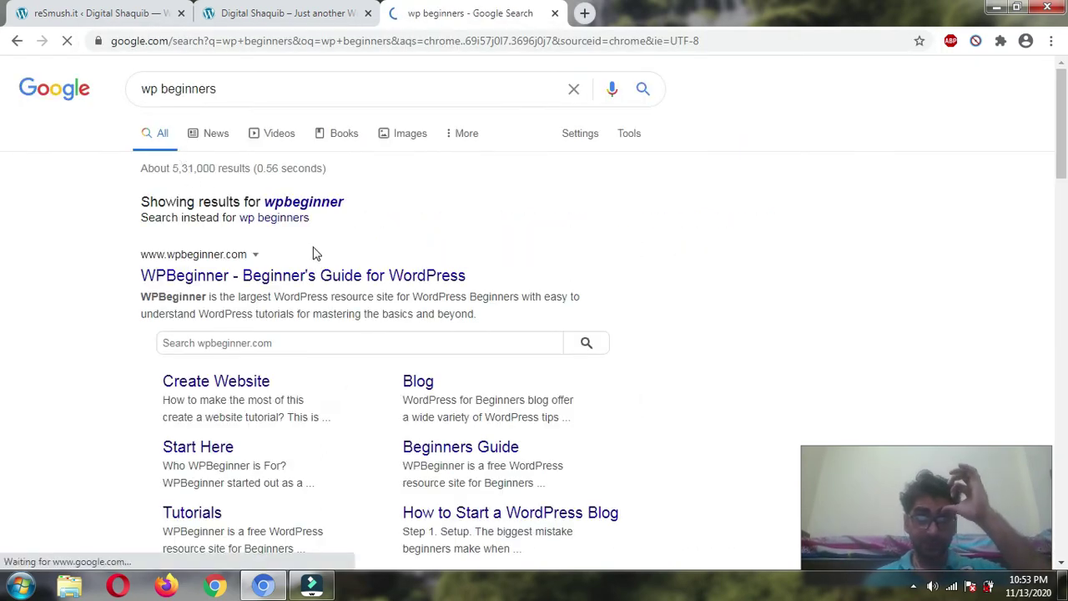
scroll(315, 254, down, 1)
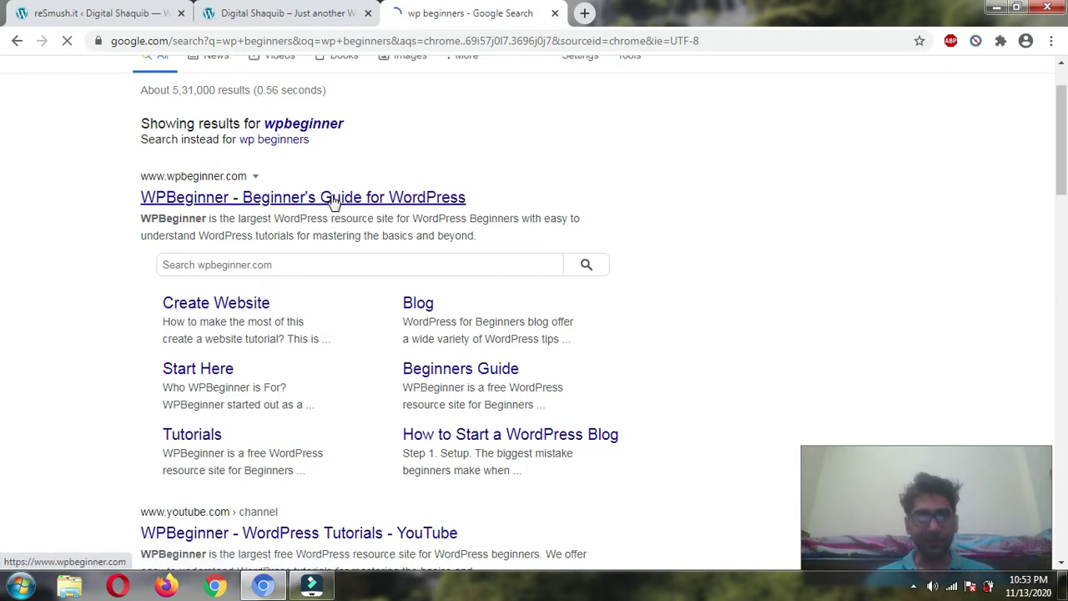
click(334, 203)
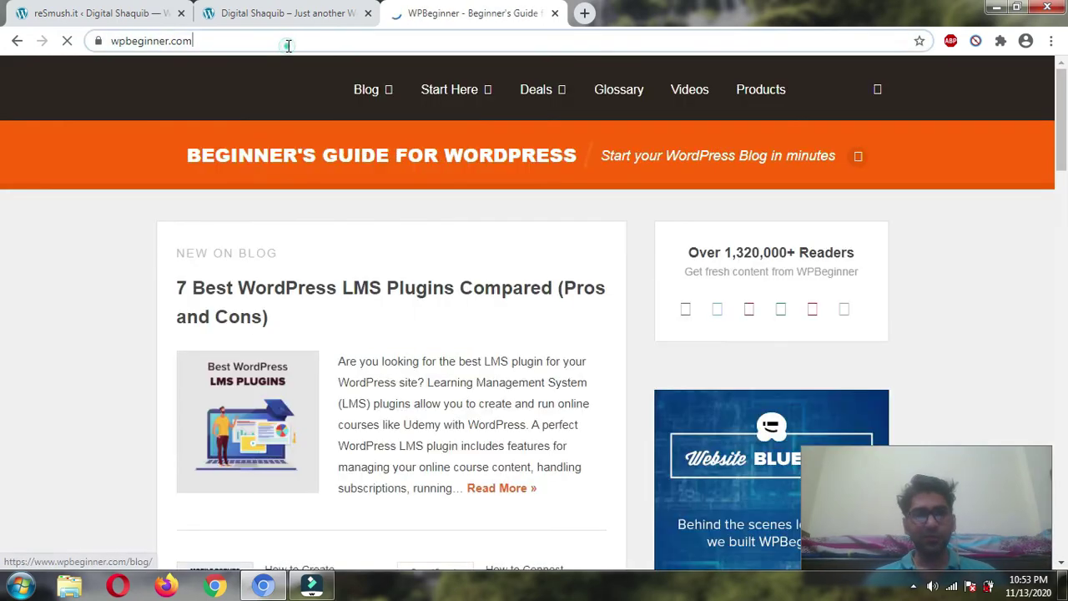
Step: Search 'wp beginers image optimization' and bring up WPBeginner's image compression plugins comparison
click(286, 42)
key(BackSpace)
key(BackSpace)
key(BackSpace)
key(BackSpace)
key(BackSpace)
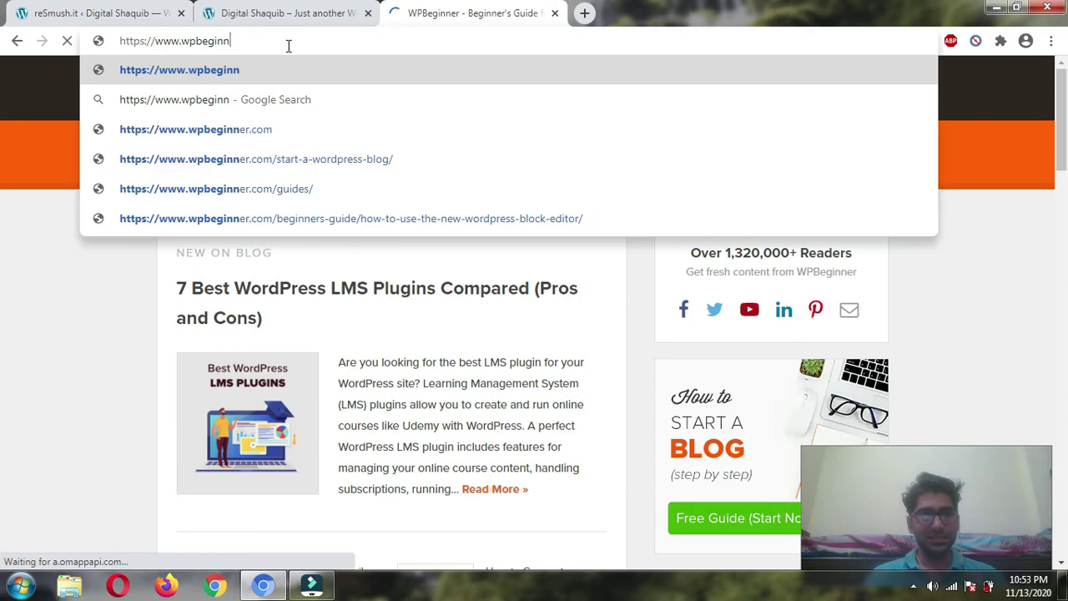
key(BackSpace)
key(BackSpace)
key(BackSpace)
key(BackSpace)
key(BackSpace)
key(BackSpace)
key(BackSpace)
key(BackSpace)
key(BackSpace)
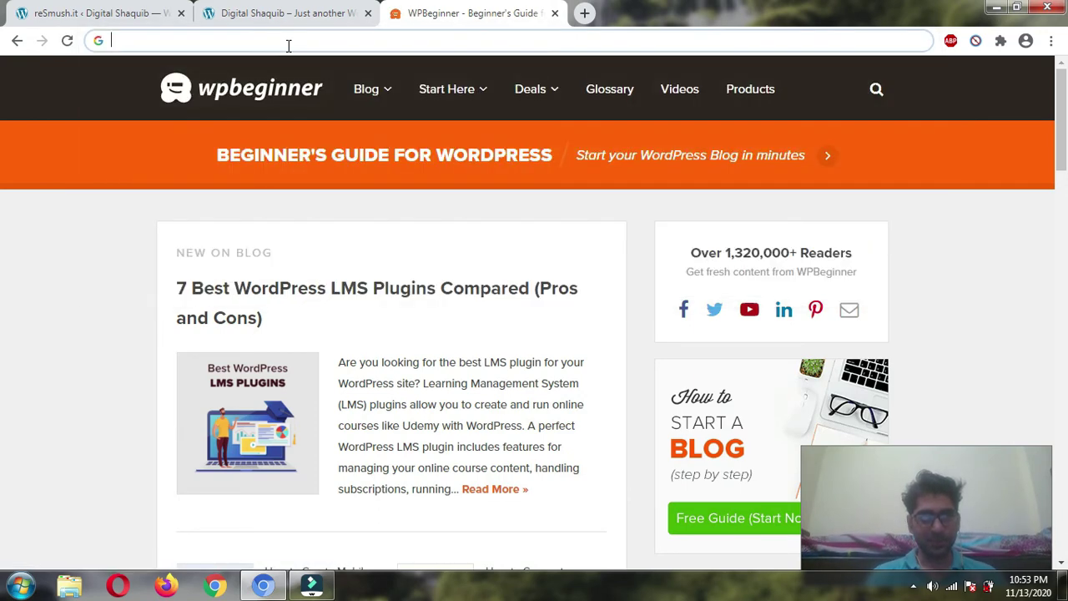
text(wp be)
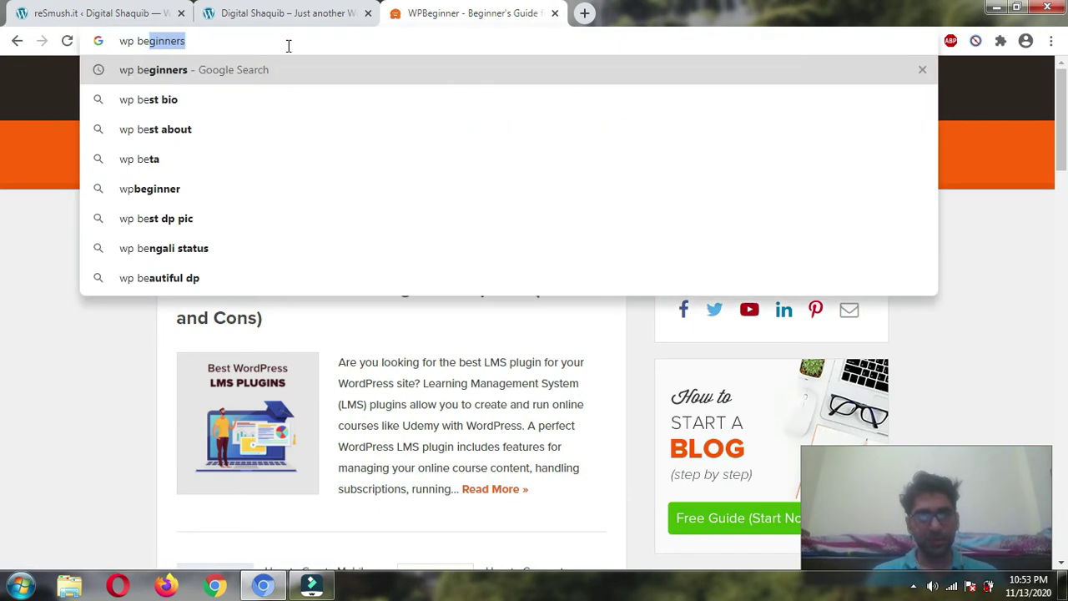
text(giners)
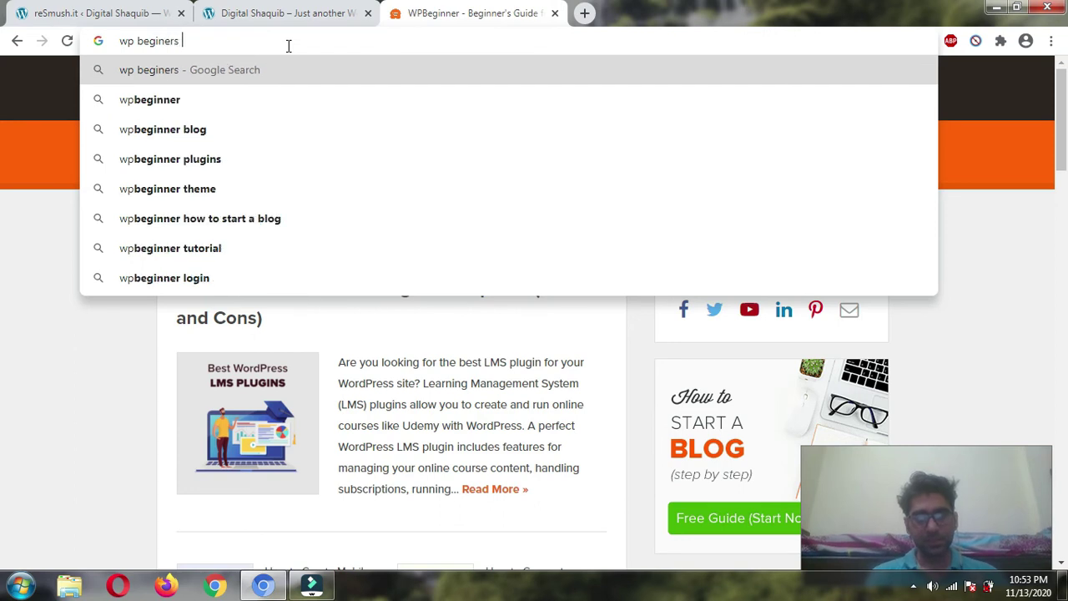
text( and)
key(BackSpace)
key(BackSpace)
text(im)
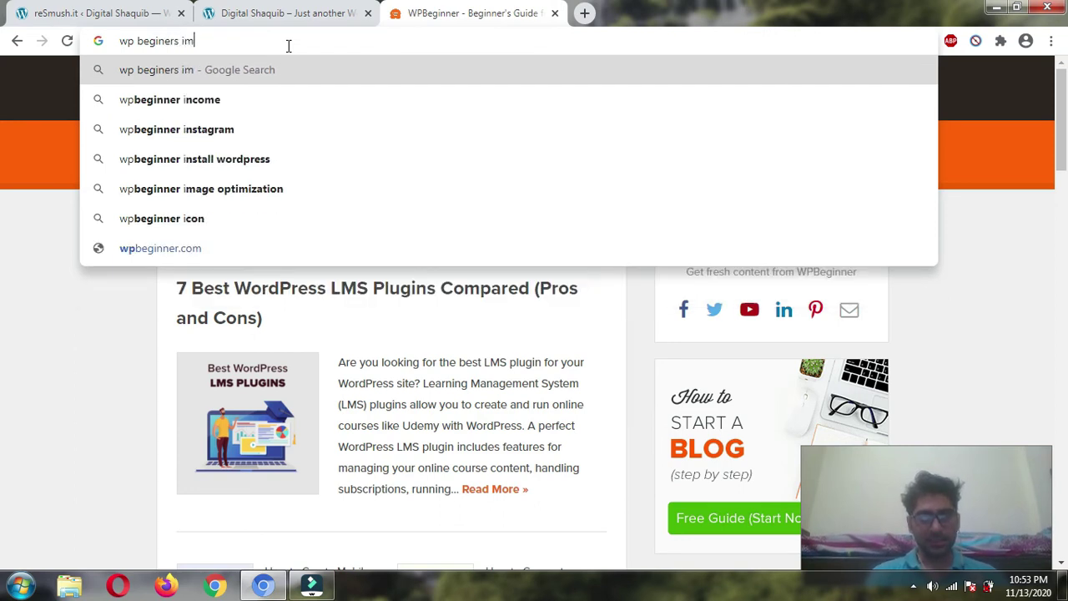
text(age optim)
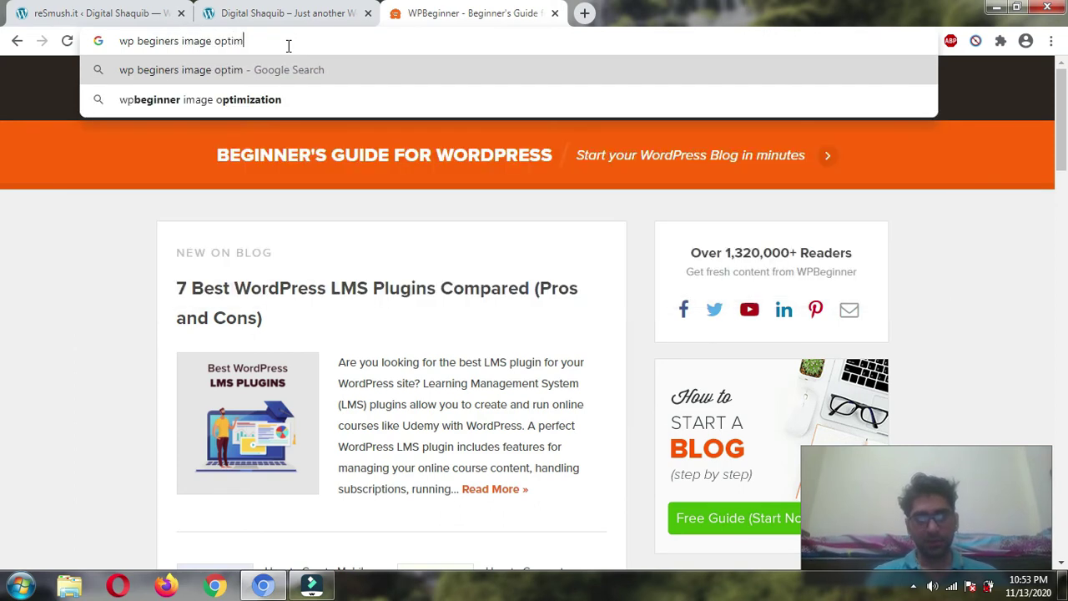
text(ization)
key(Return)
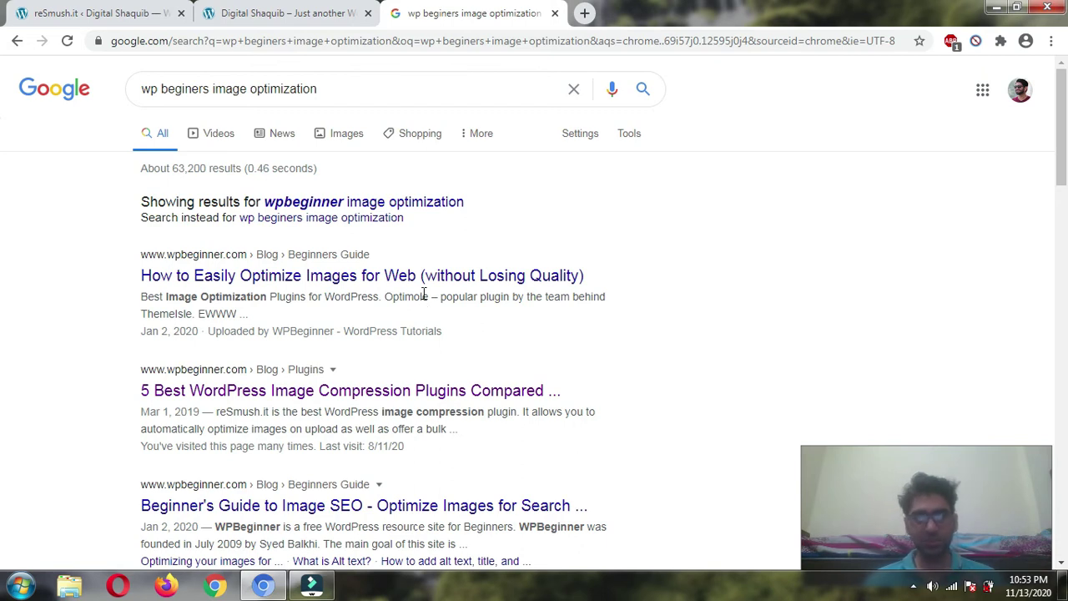
scroll(421, 292, down, 1)
Step: Open the '5 Best WordPress Image Compression Plugins Compared' article and scroll down to its conclusion
click(337, 313)
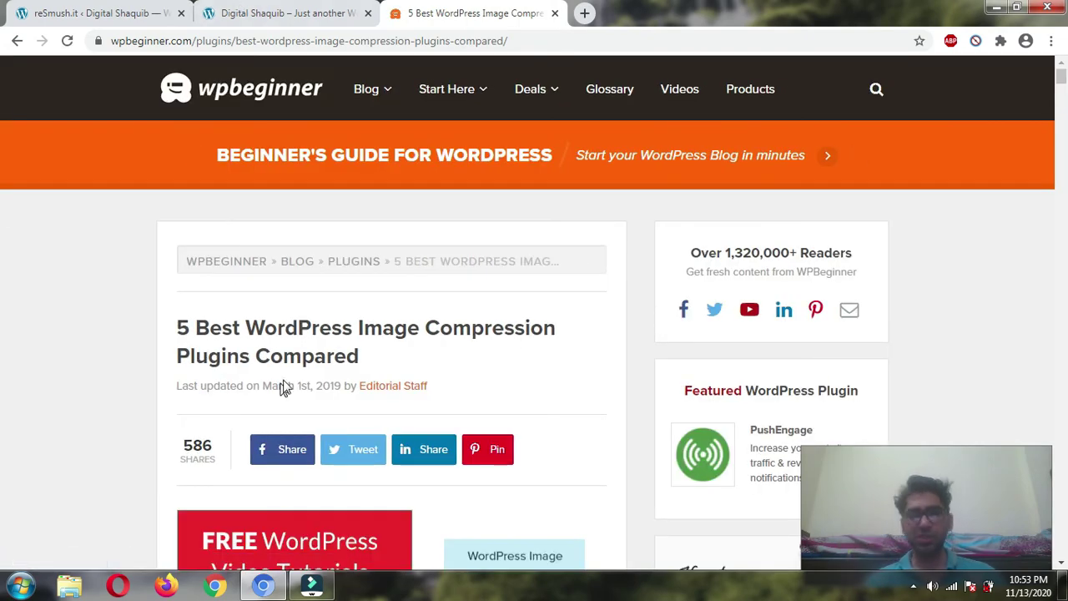
scroll(226, 246, down, 5)
scroll(255, 240, down, 5)
scroll(255, 242, down, 5)
scroll(255, 244, down, 5)
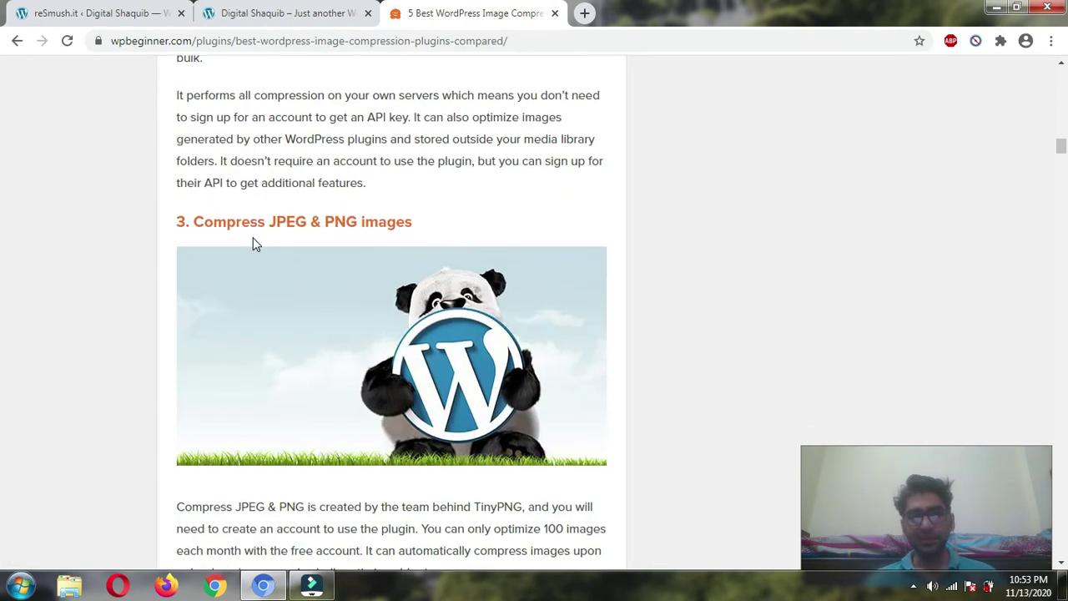
scroll(255, 244, down, 5)
scroll(256, 243, down, 5)
scroll(256, 254, down, 5)
scroll(279, 284, down, 2)
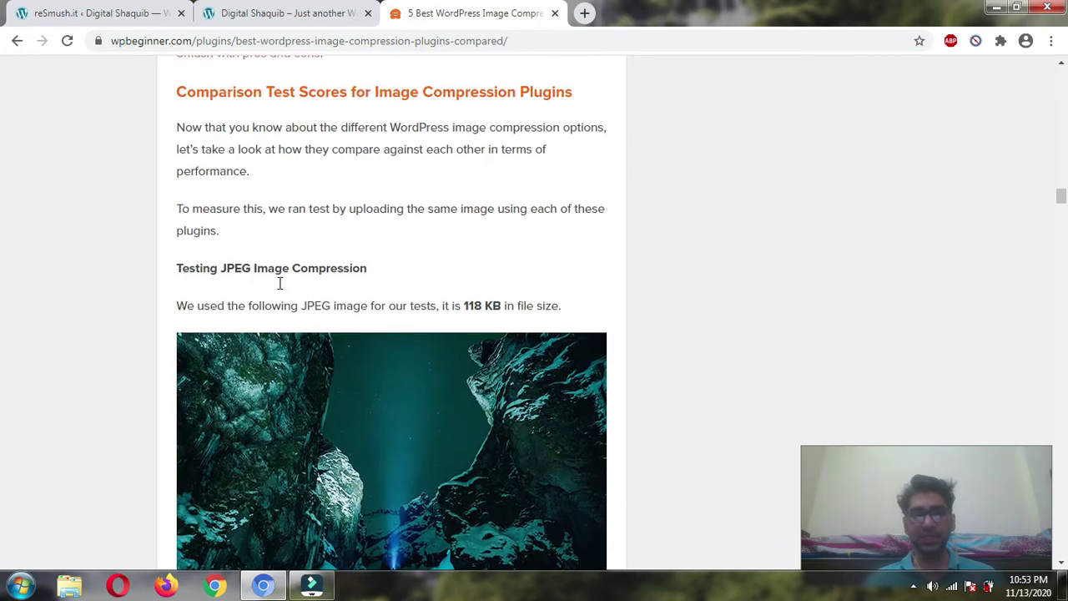
scroll(279, 283, down, 2)
scroll(279, 284, down, 5)
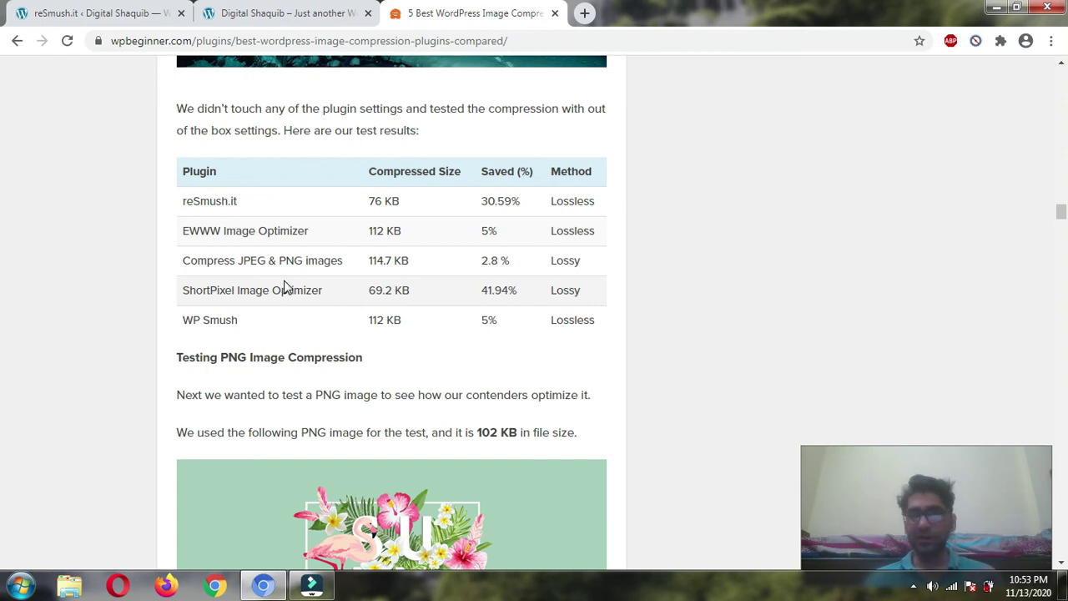
scroll(401, 322, down, 5)
scroll(385, 330, down, 5)
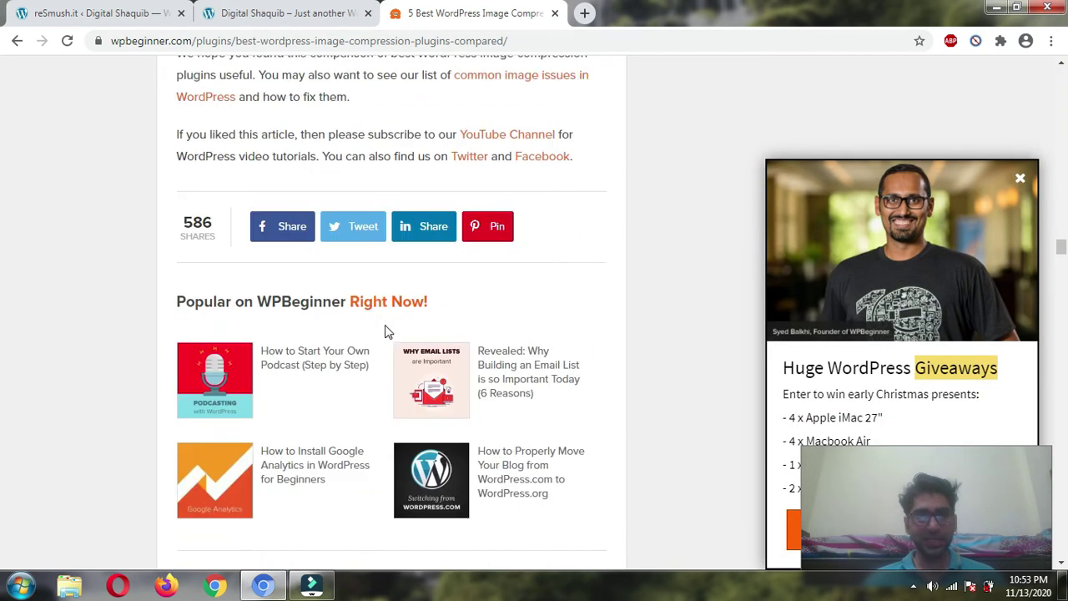
scroll(386, 331, up, 2)
scroll(371, 327, up, 3)
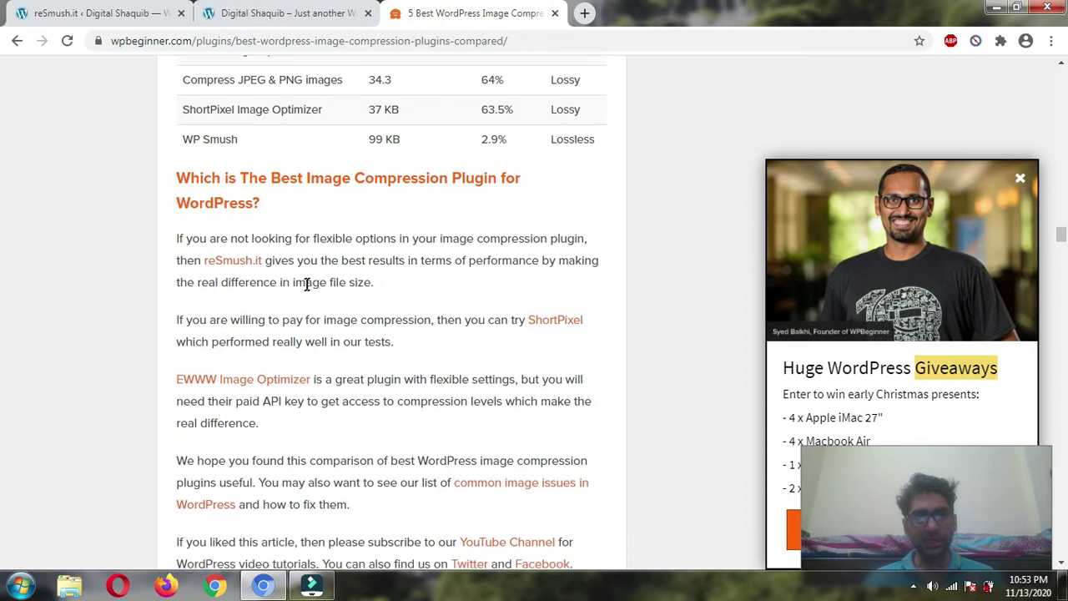
scroll(307, 284, down, 1)
Step: Highlight the sentence recommending reSmush.it, then the EWWW flexible-settings phrase
drag(243, 180, 484, 179)
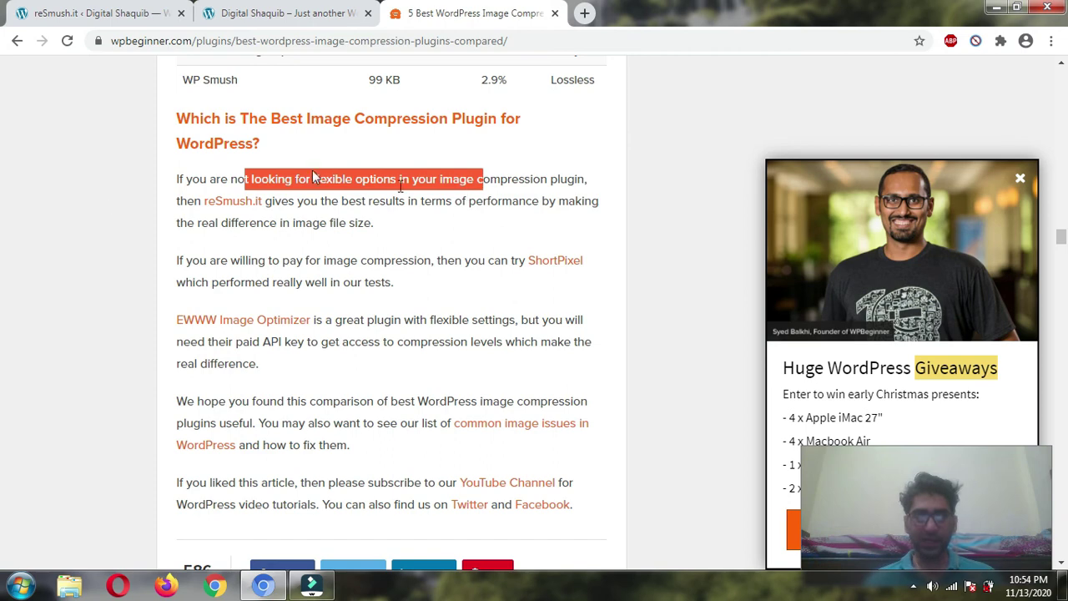
scroll(136, 239, down, 1)
drag(408, 241, 542, 241)
click(530, 257)
drag(447, 241, 503, 241)
click(529, 247)
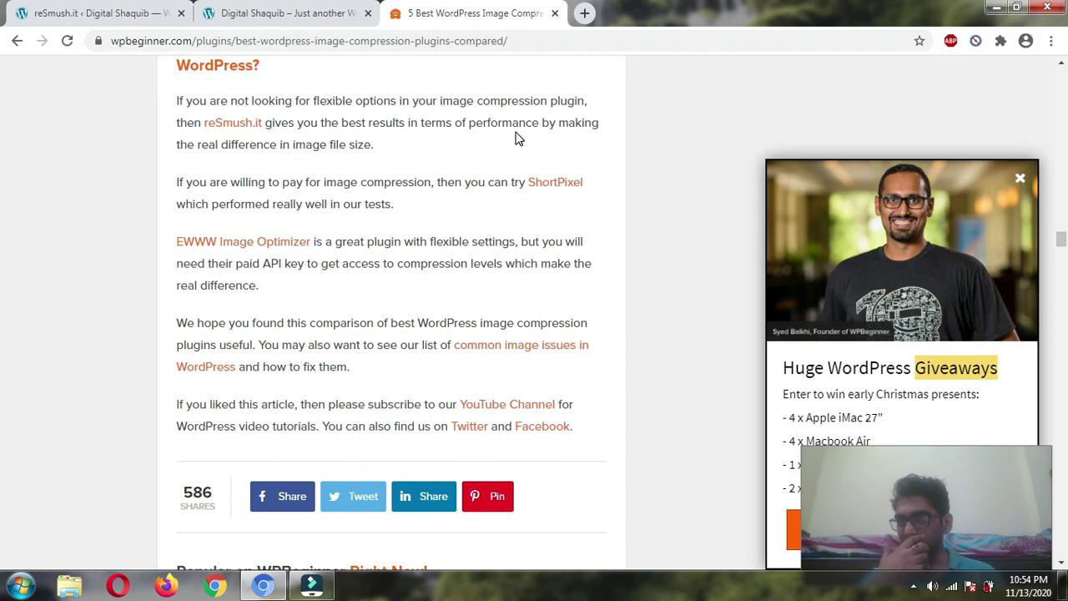
Step: Scroll back up to the article's '3. Compress JPEG & PNG images' section
scroll(606, 300, up, 2)
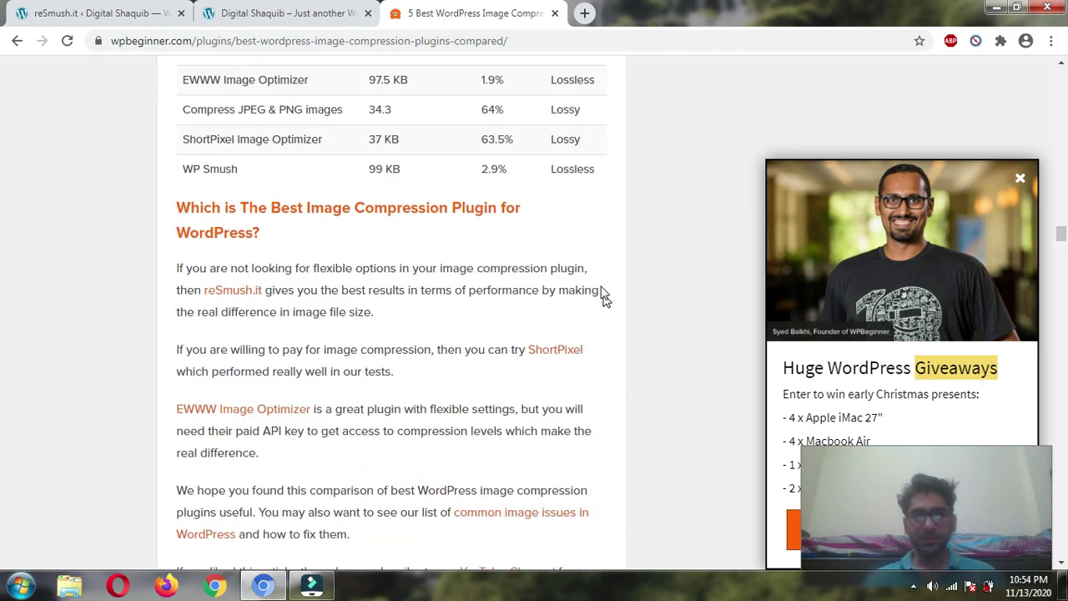
scroll(601, 292, up, 6)
scroll(591, 282, up, 3)
scroll(587, 277, up, 5)
scroll(581, 276, up, 3)
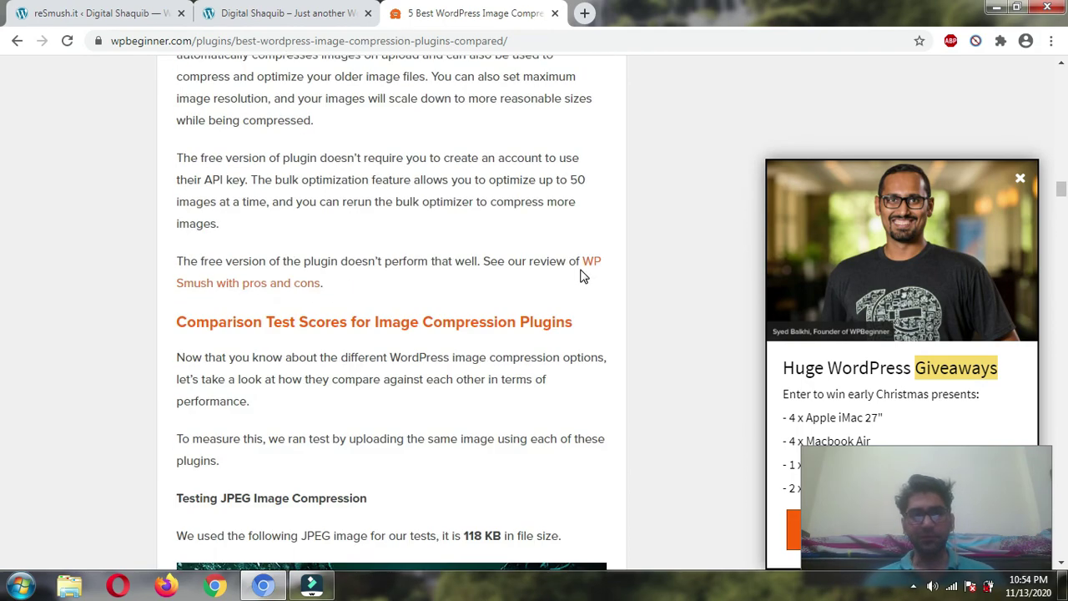
scroll(576, 265, up, 1)
scroll(527, 246, up, 5)
scroll(522, 238, up, 3)
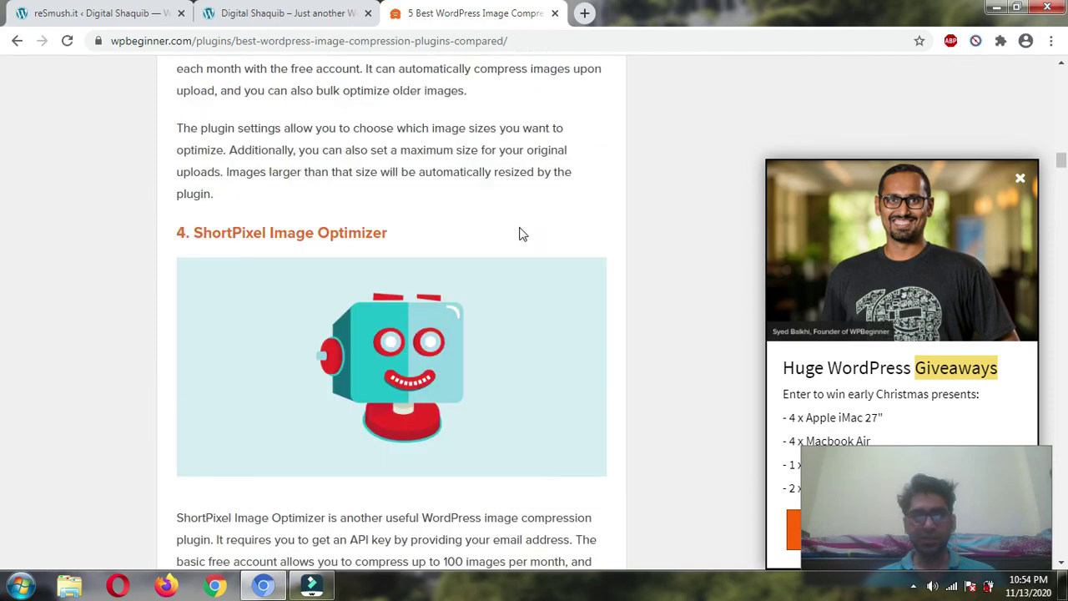
scroll(519, 231, up, 4)
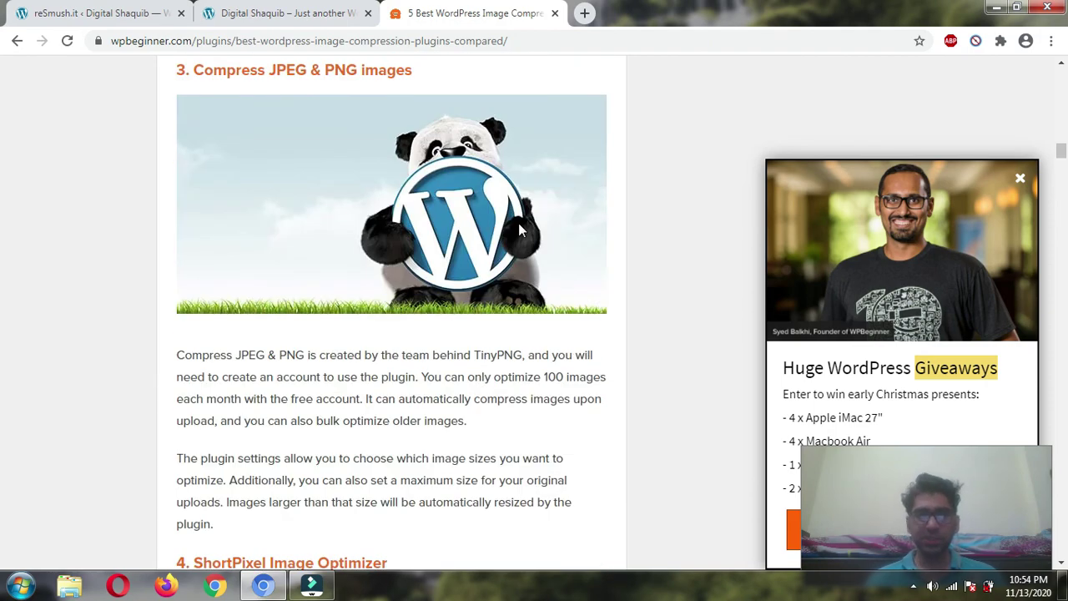